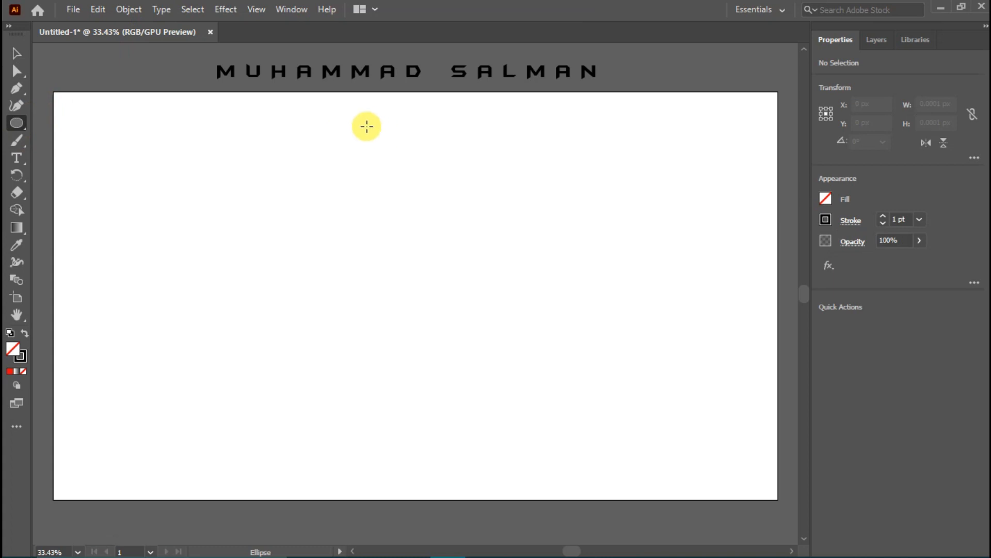
Step: Draw a circle about 434 px wide in the artboard's upper middle and paste a concentric copy in front, scaled to about 146 px
drag(360, 114, 525, 253)
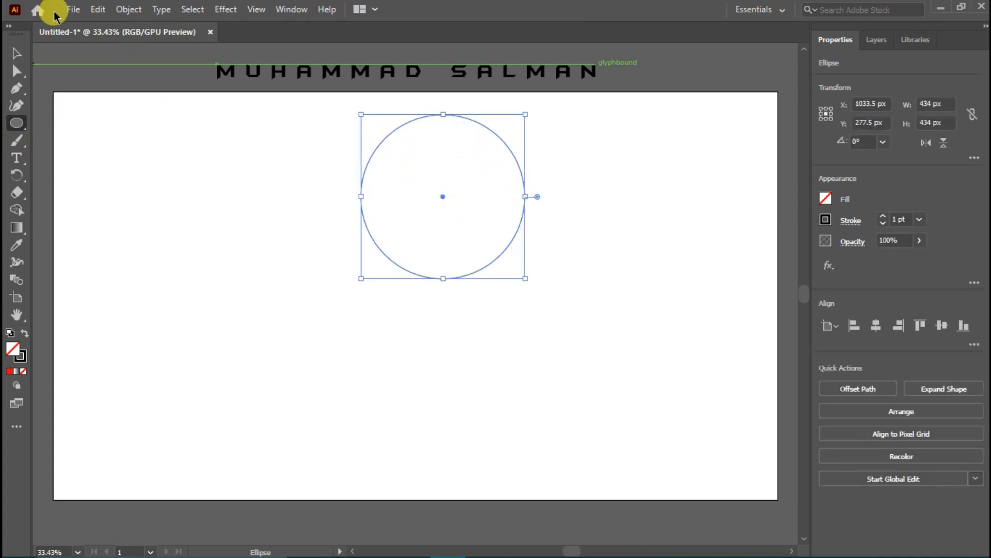
click(98, 9)
click(105, 80)
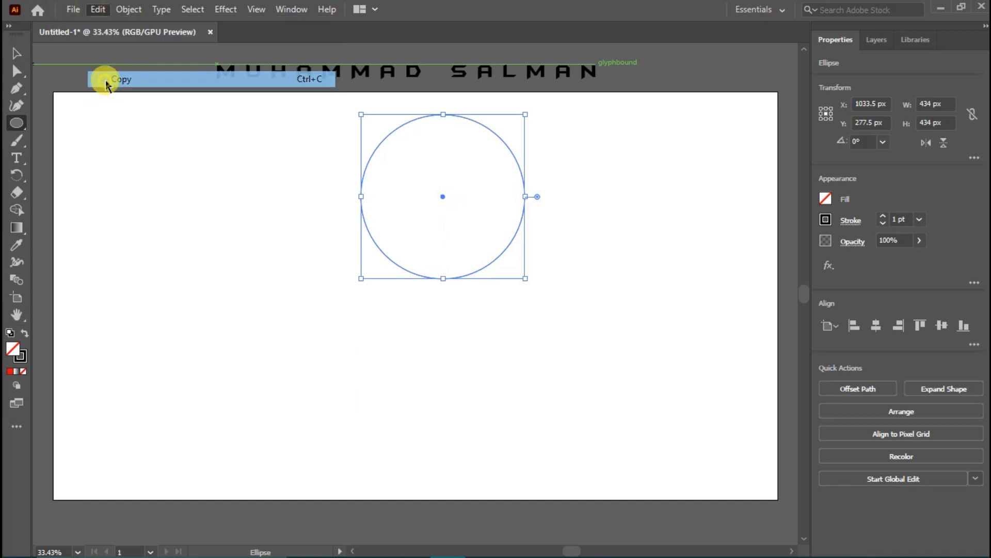
click(102, 10)
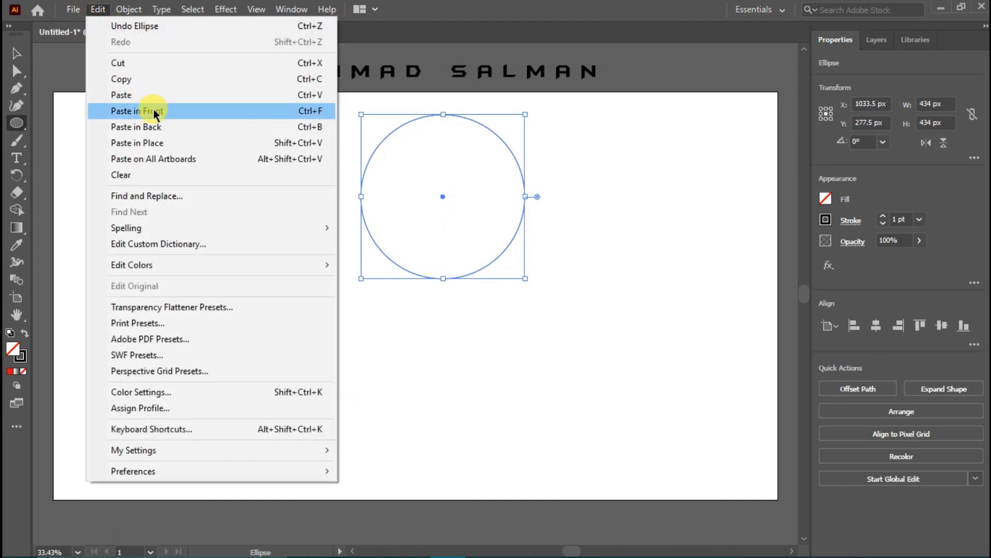
click(154, 111)
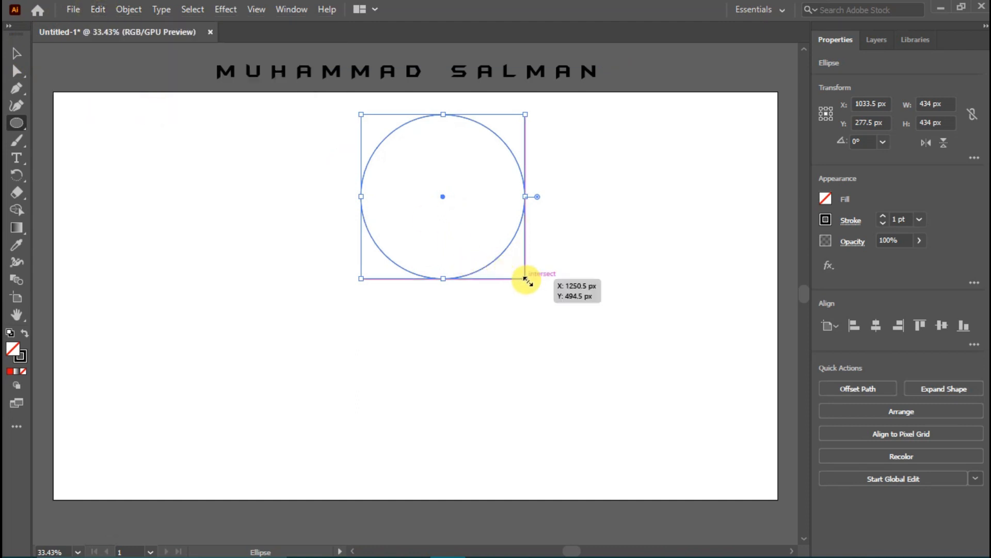
drag(525, 279, 471, 230)
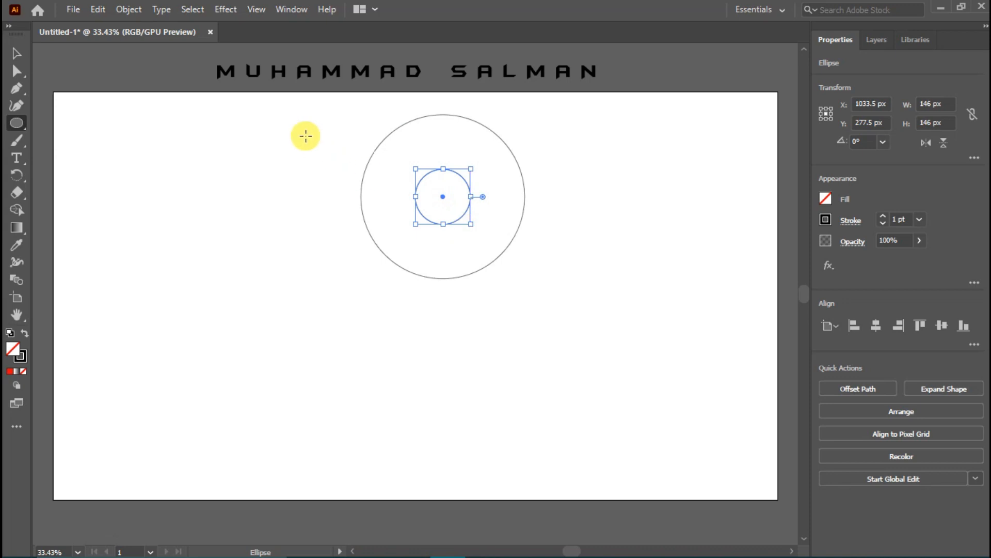
Step: Duplicate both concentric circles straight down by 290 px so the copied large circle touches the upper small circle's lowest point
click(19, 52)
click(313, 134)
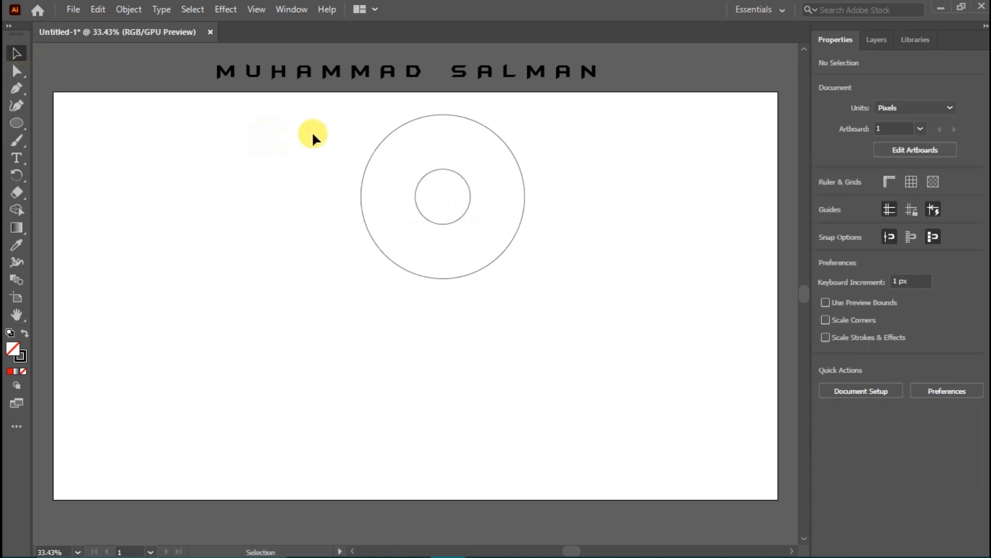
drag(431, 180, 571, 295)
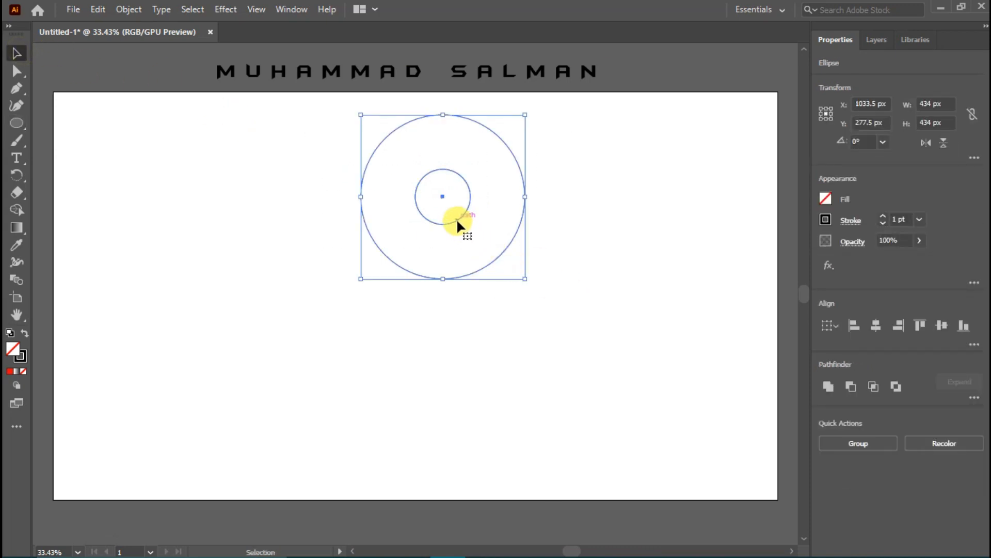
drag(458, 221, 474, 332)
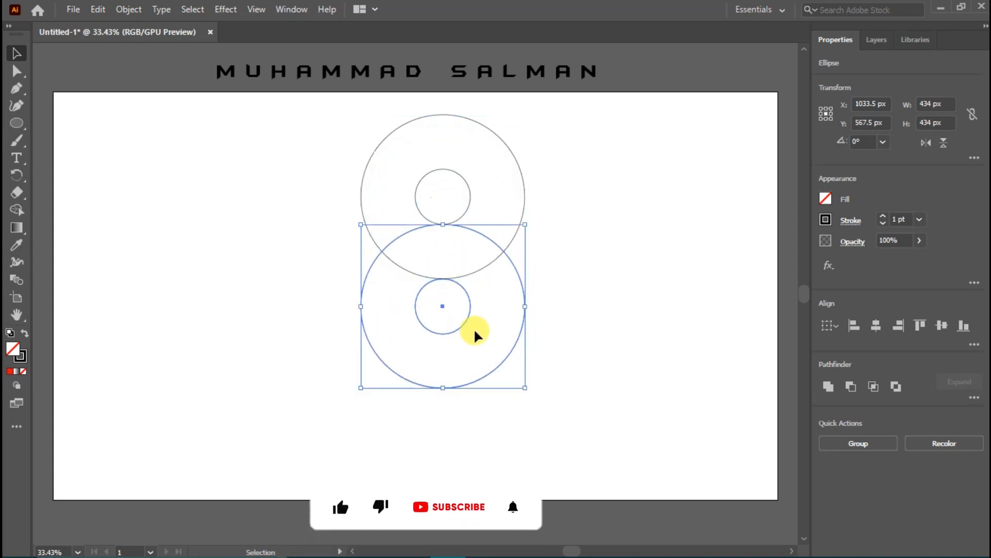
click(212, 266)
Step: Paste a copy of the upper small circle in back and enlarge it leftward to 290 px, meeting the large circle's left edge
click(416, 196)
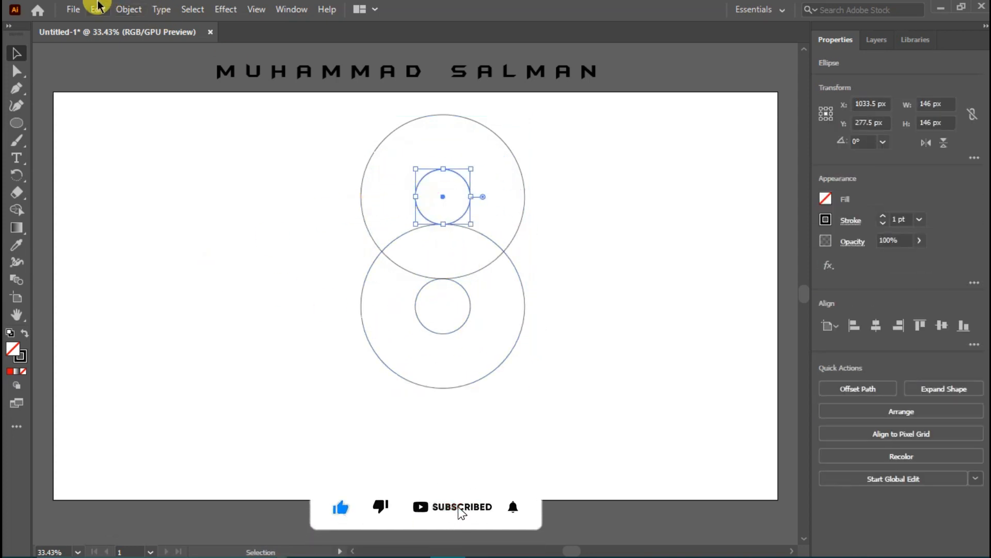
click(98, 9)
click(121, 78)
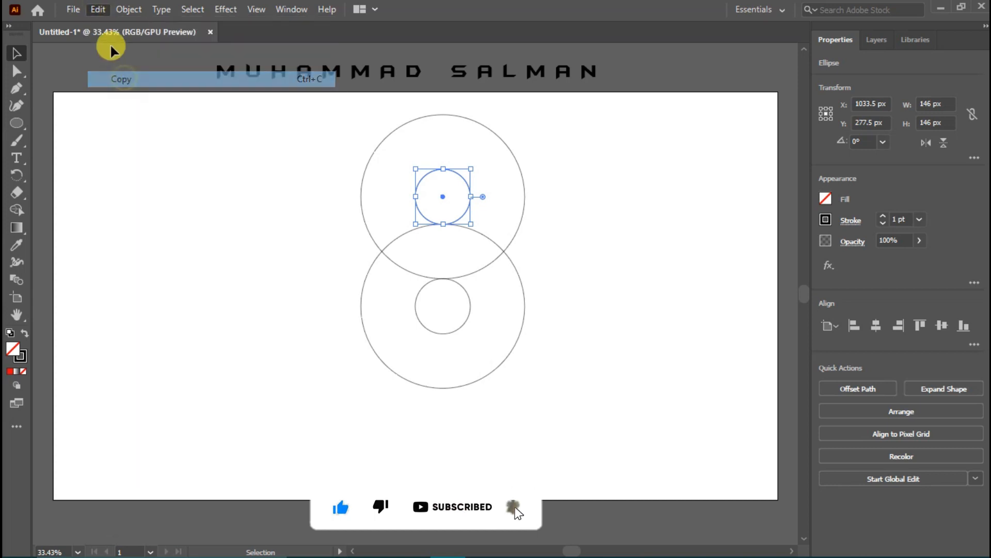
click(99, 9)
click(150, 127)
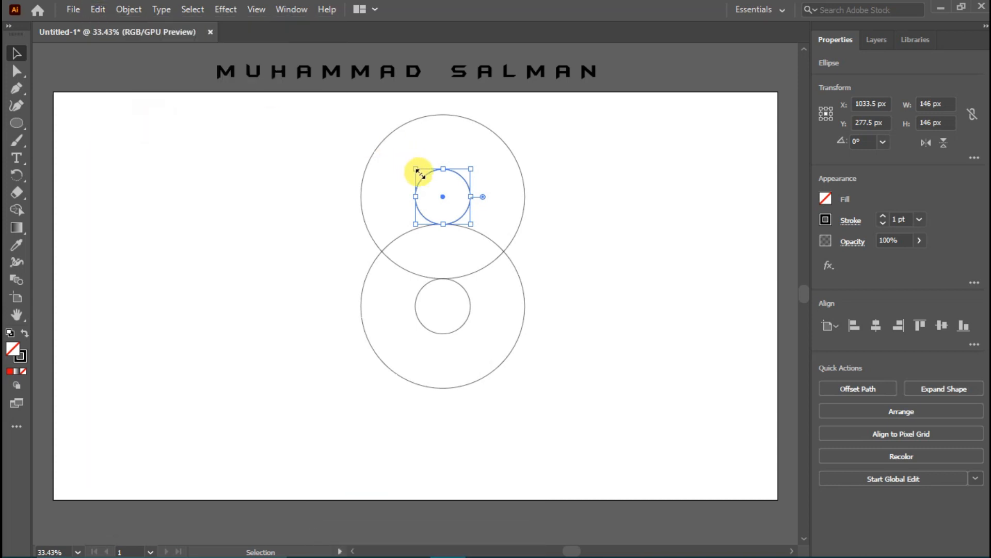
drag(416, 196, 361, 208)
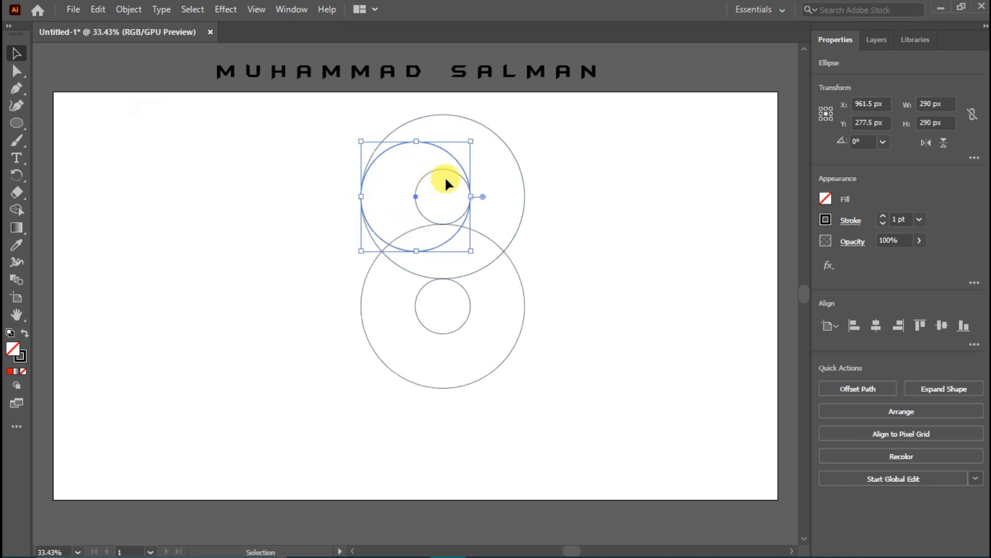
Step: Paste another copy of the upper small circle in back and enlarge it upward to 290 px, meeting the large circle's top edge
click(442, 171)
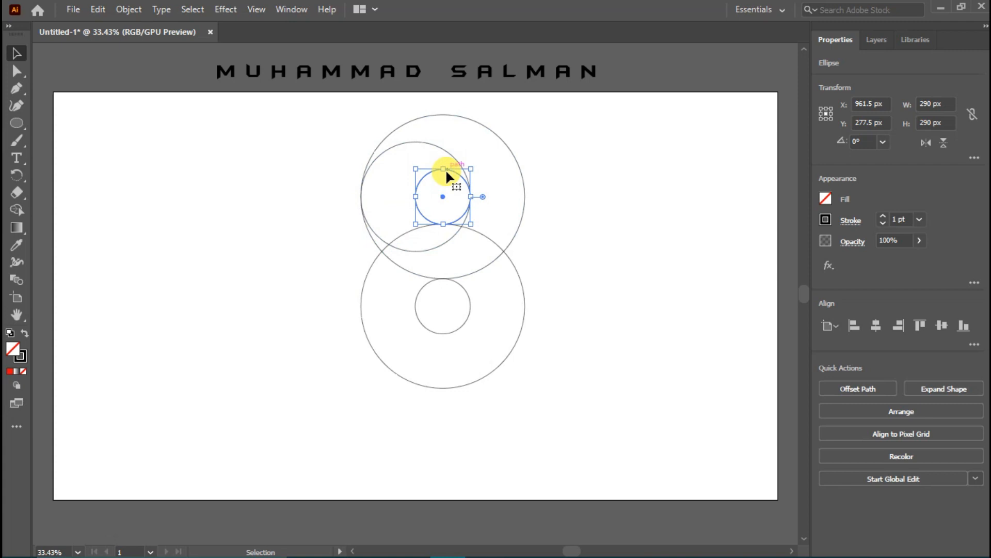
click(79, 9)
click(101, 9)
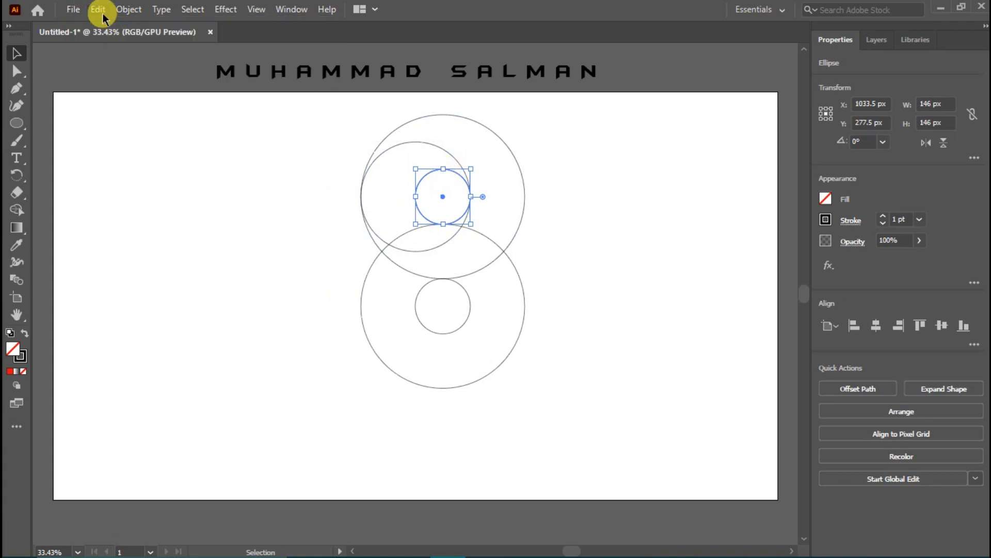
click(101, 9)
click(125, 82)
click(100, 14)
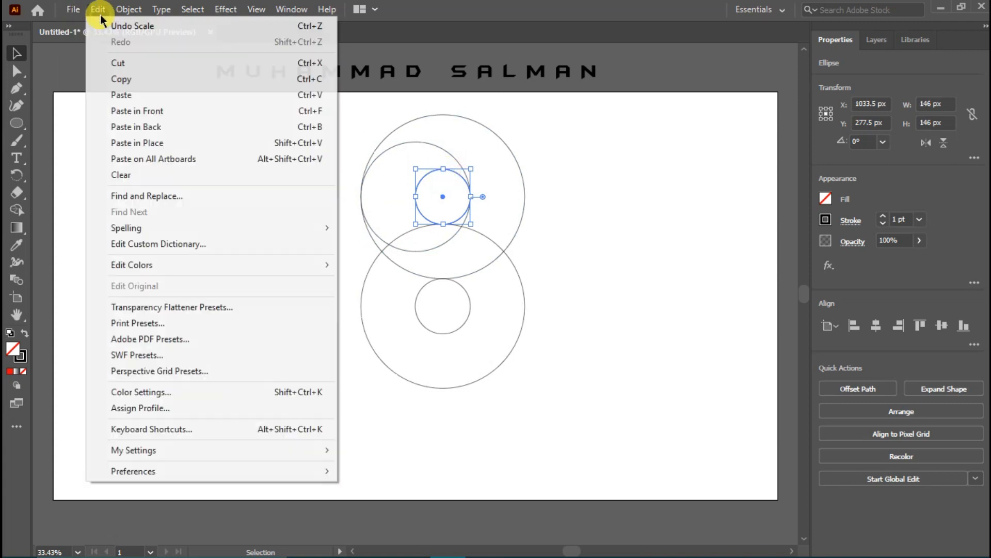
click(129, 126)
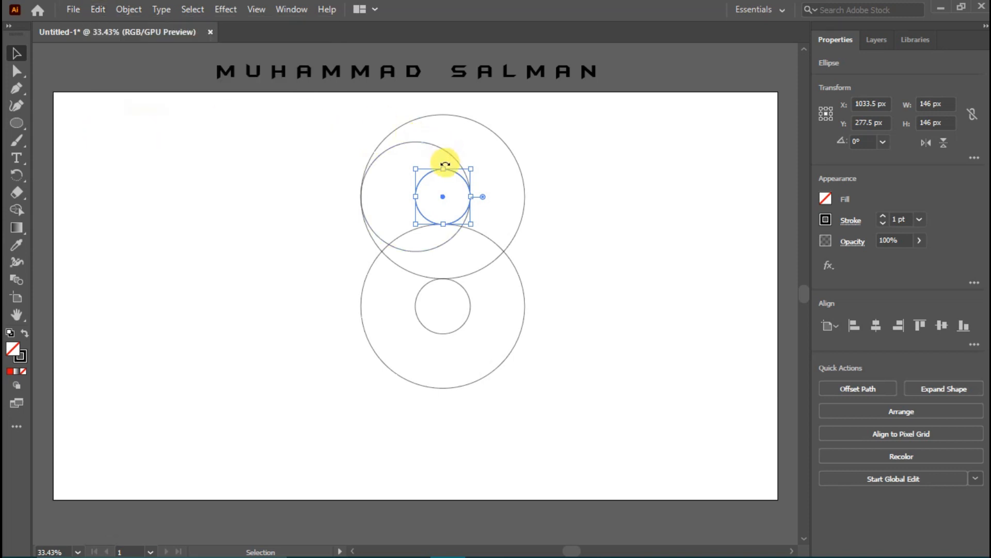
drag(446, 167, 450, 115)
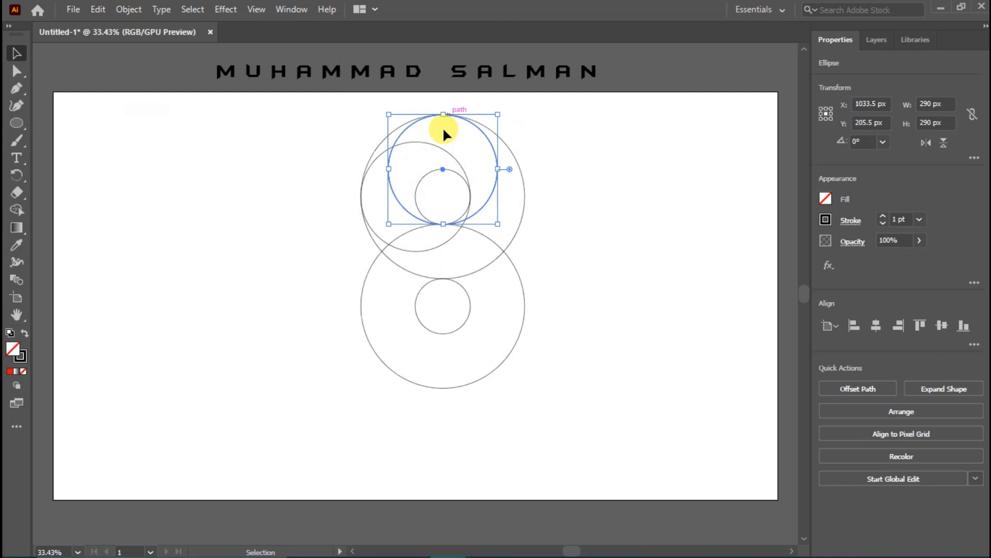
Step: Paste a third copy of the upper small circle in back and enlarge it proportionally downward to the upper large circle's bottom edge
click(438, 176)
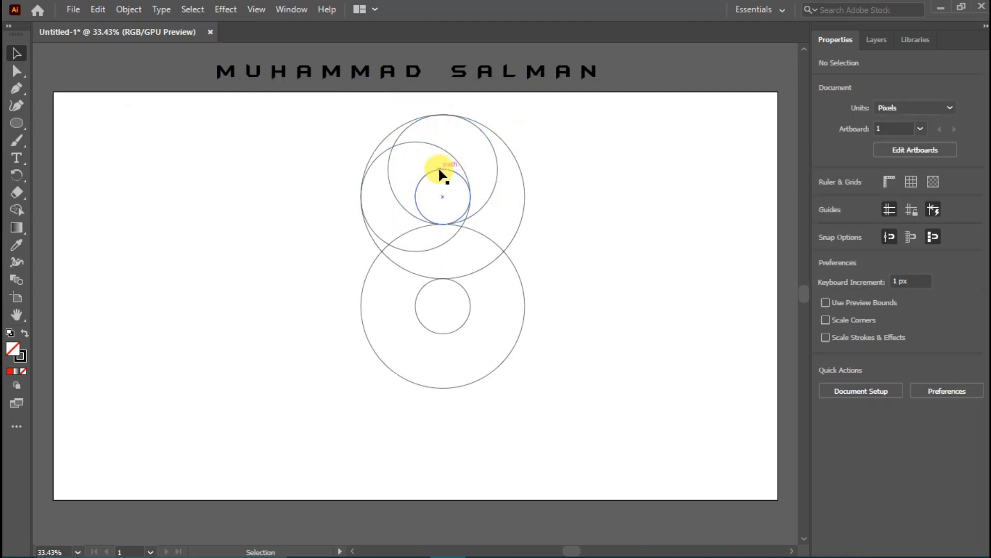
click(96, 10)
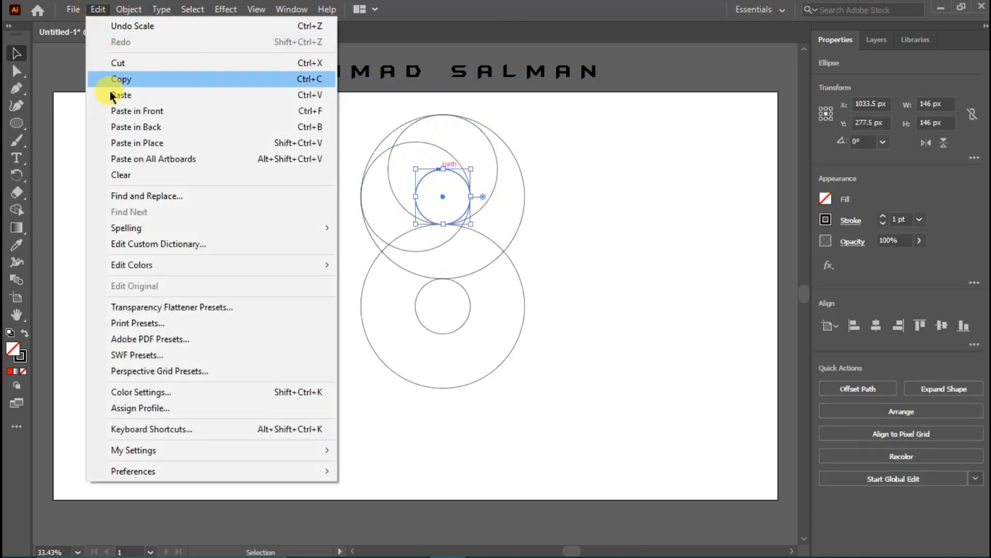
click(113, 82)
click(98, 10)
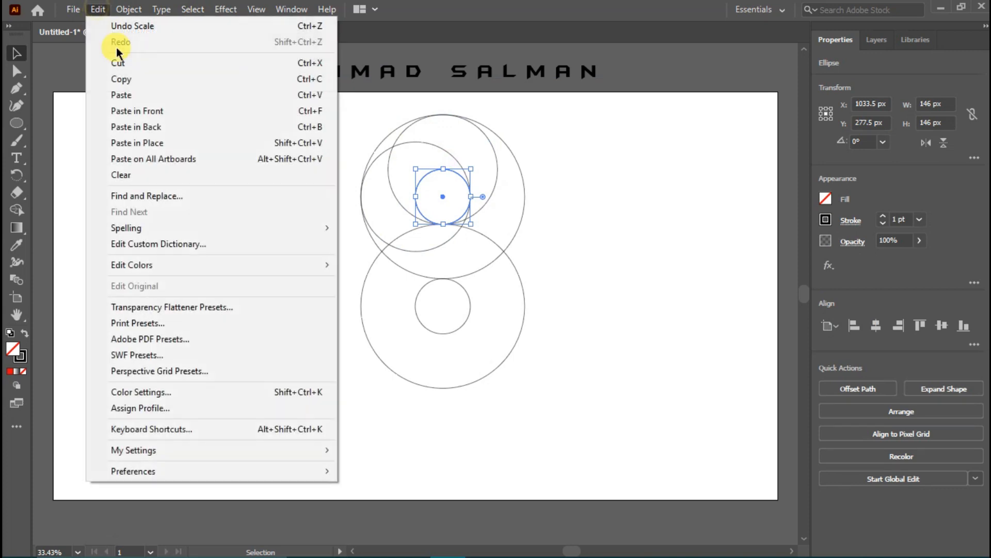
click(148, 127)
drag(445, 226, 447, 277)
click(300, 230)
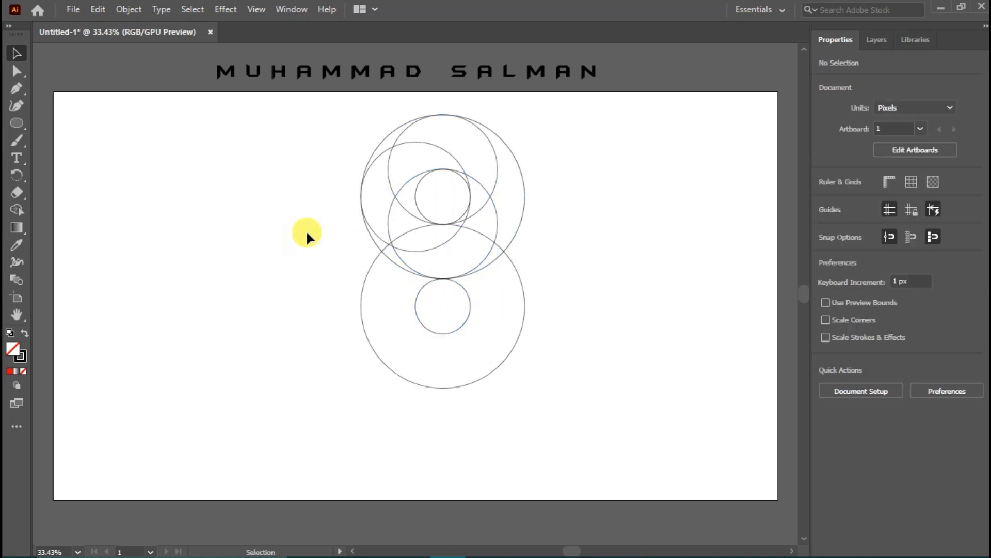
Step: Paste a copy of the lower small circle in back and enlarge it proportionally rightward to the lower large circle's right edge
click(416, 305)
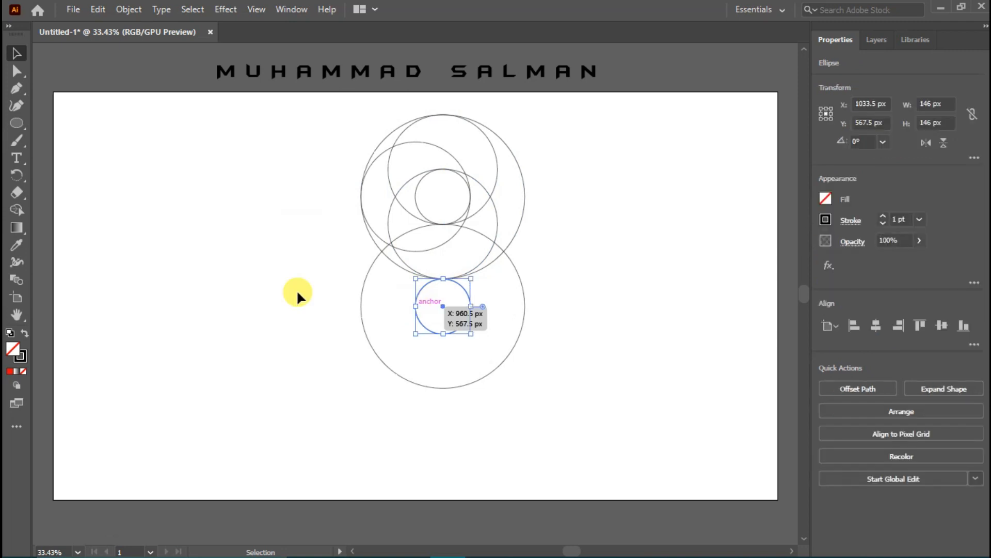
click(102, 9)
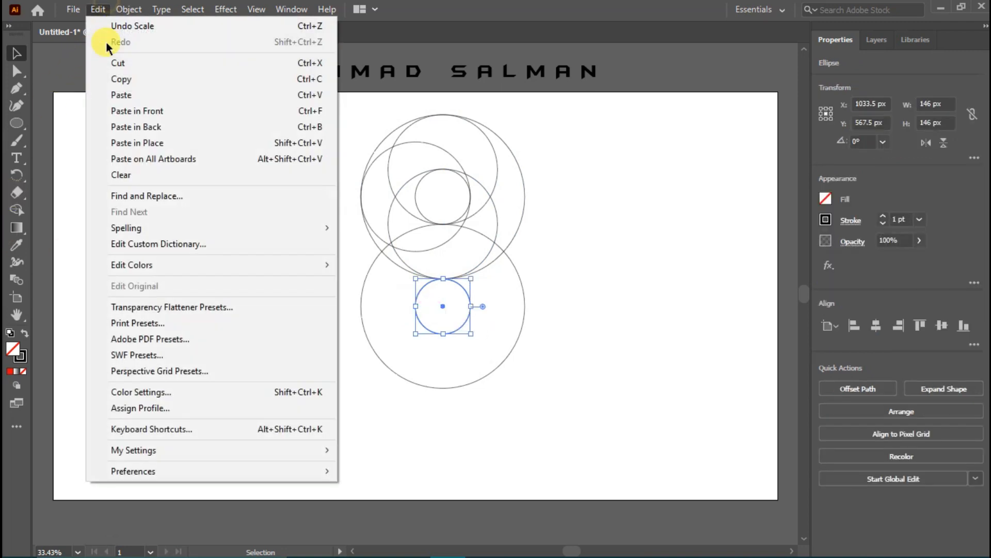
click(118, 81)
click(98, 10)
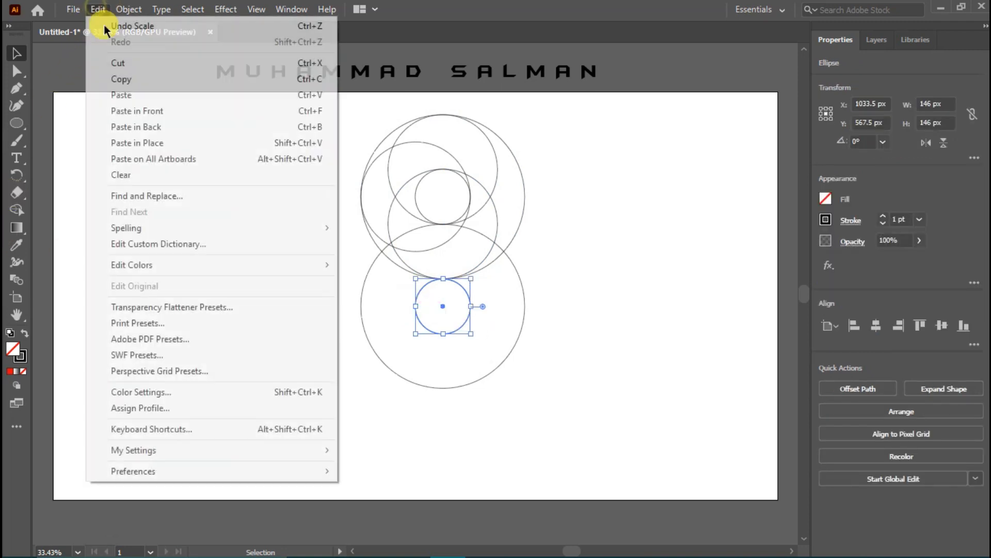
click(142, 128)
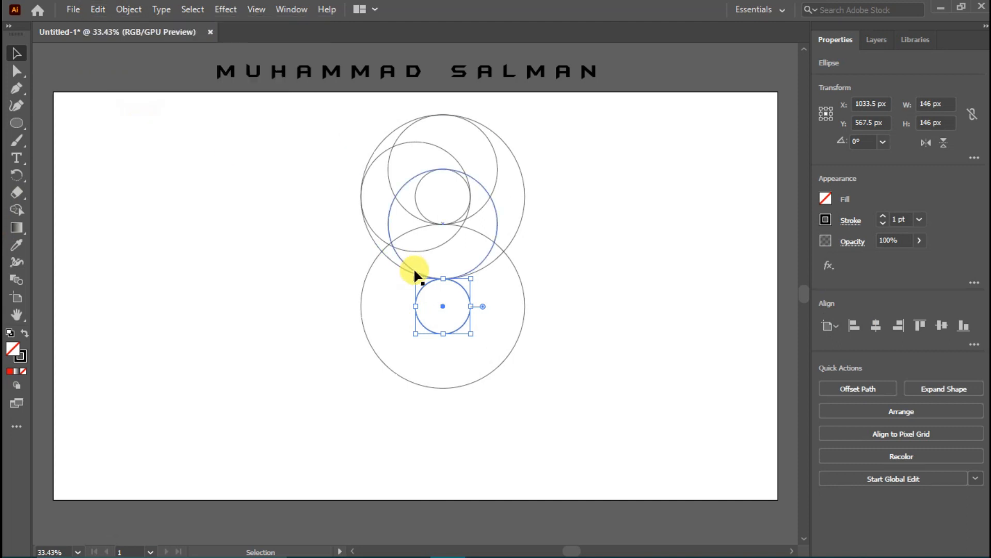
drag(472, 307, 527, 315)
Step: Paste another copy of the lower small circle in back and enlarge it proportionally downward to the lower large circle's bottom edge
click(469, 297)
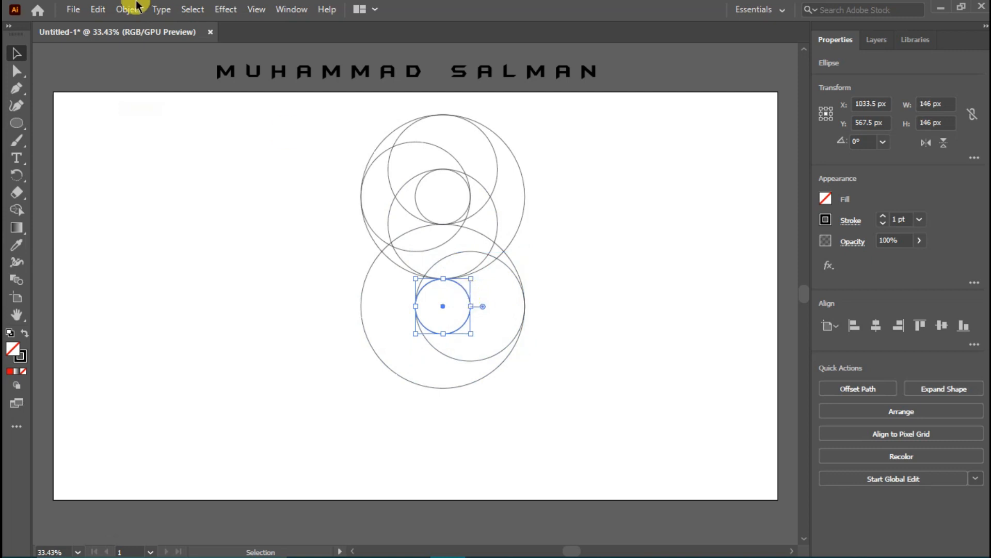
click(98, 8)
click(120, 63)
click(98, 9)
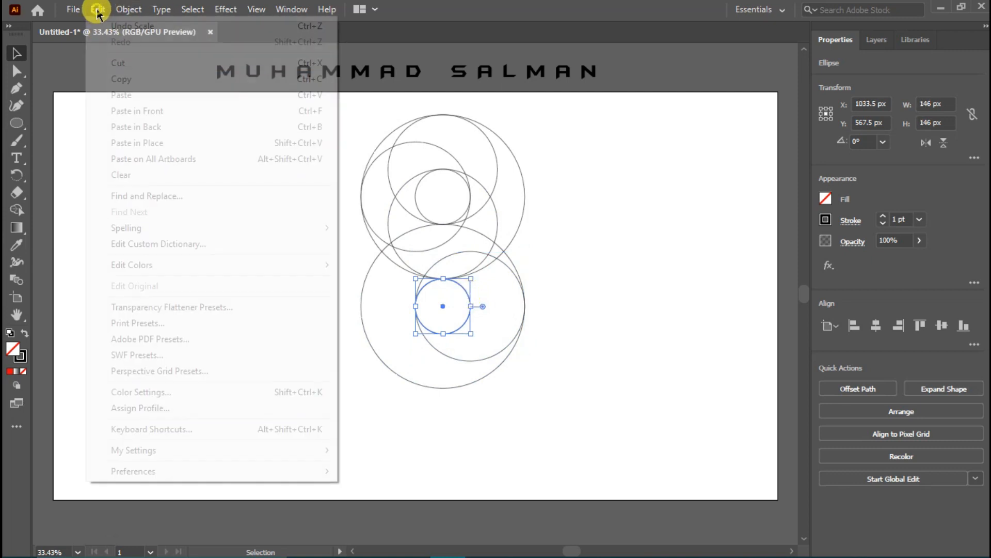
click(140, 127)
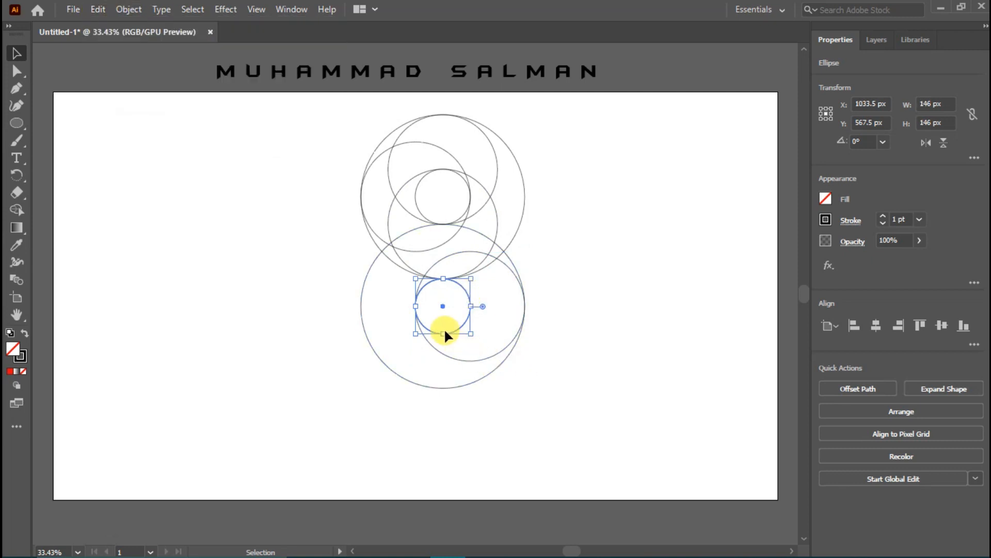
drag(444, 332, 456, 390)
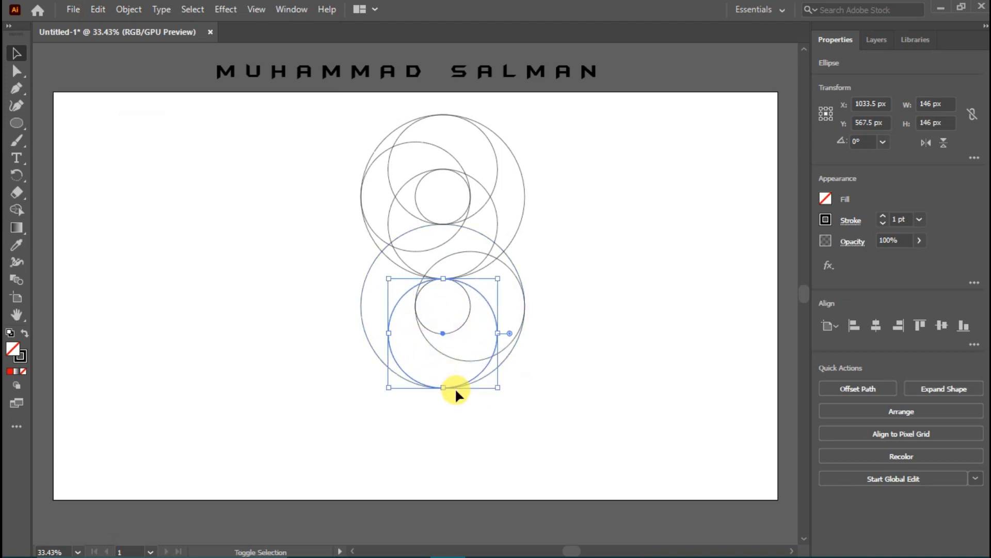
Step: Paste a third copy of the lower small circle in back and enlarge it proportionally upward to the lower large circle's top edge
click(459, 324)
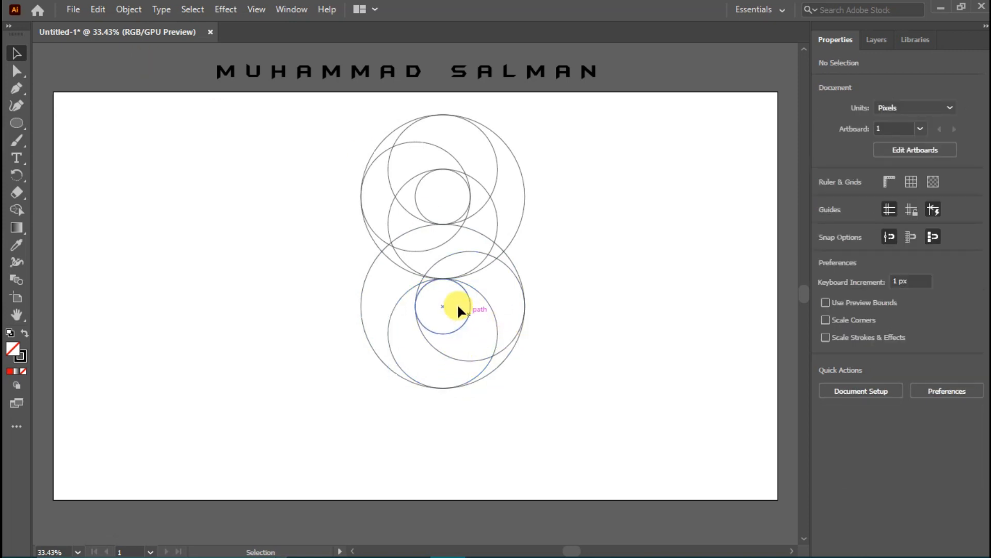
click(468, 316)
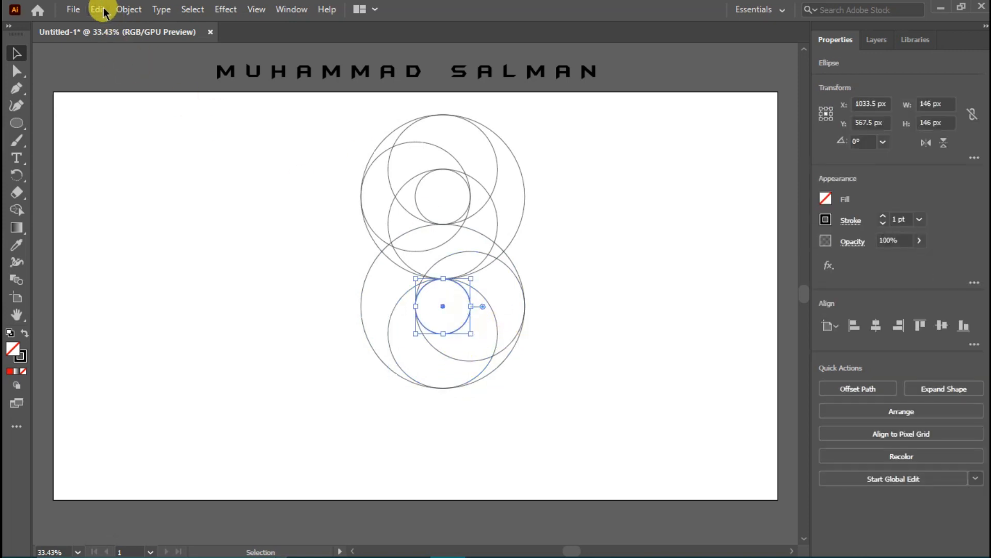
click(99, 10)
click(130, 79)
click(99, 9)
click(155, 127)
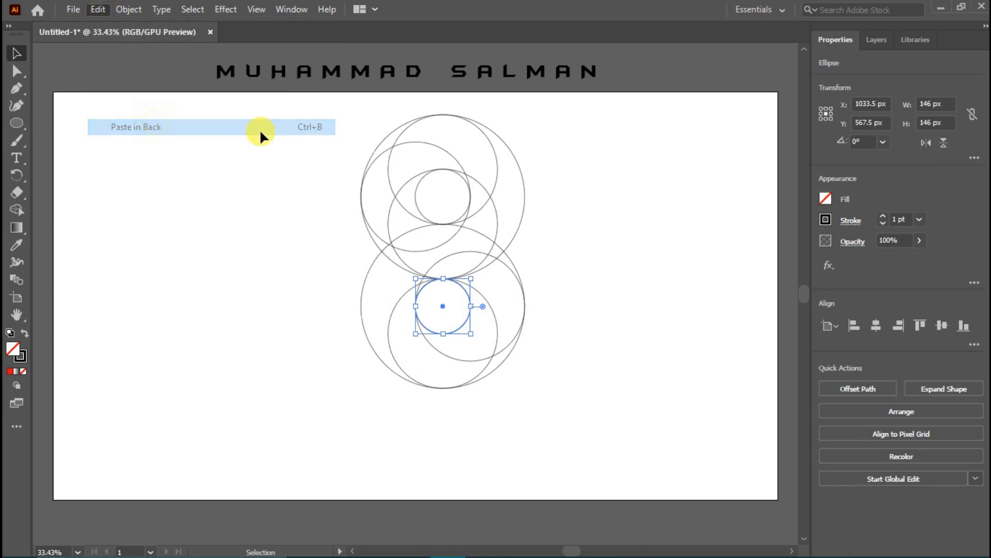
drag(445, 278, 445, 224)
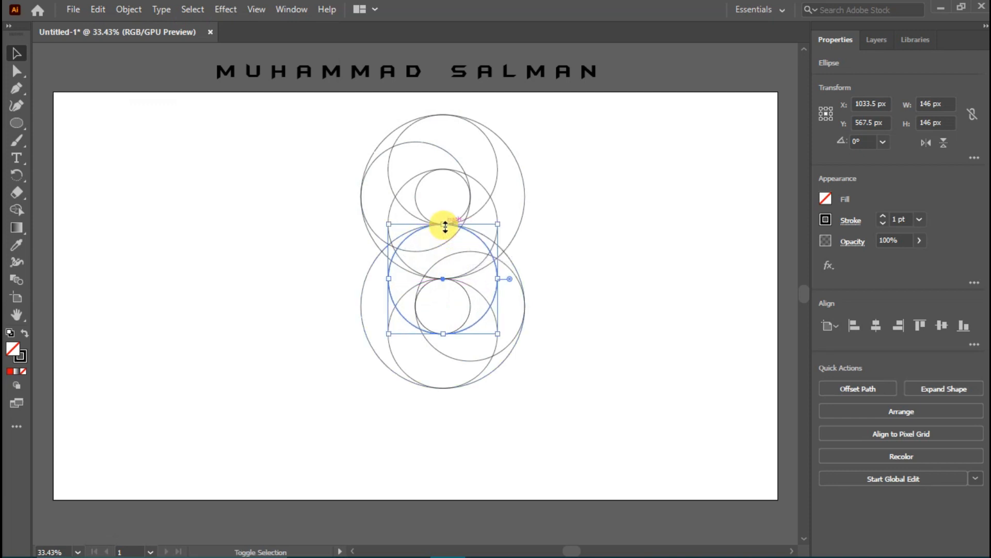
Step: Select all the circles for the Shape Builder and set the fill color to bright red
drag(348, 137, 603, 435)
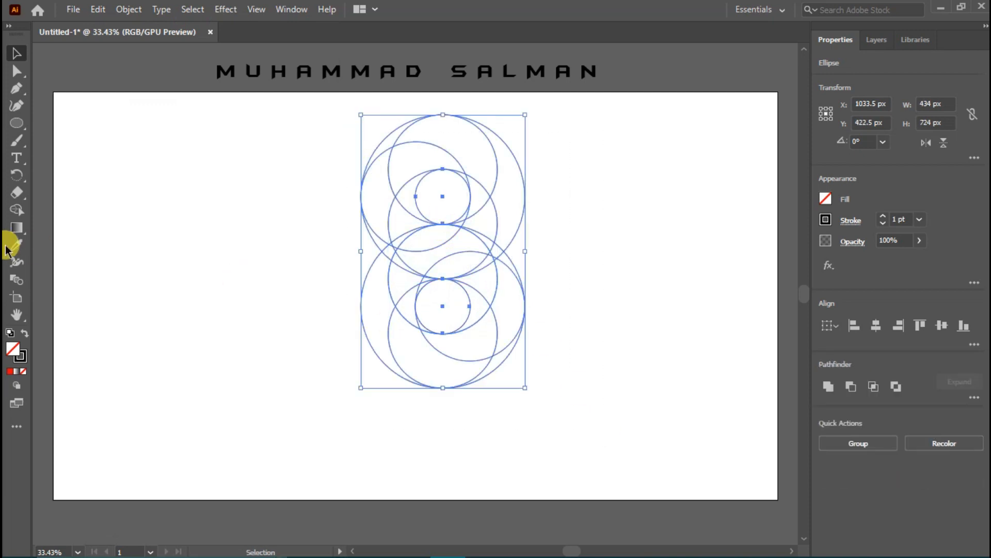
click(16, 210)
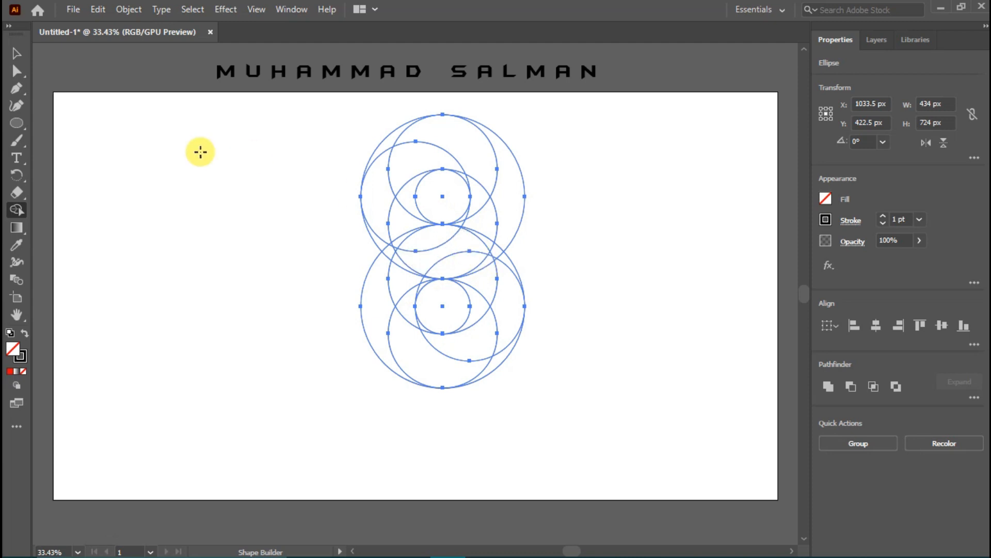
double_click(16, 353)
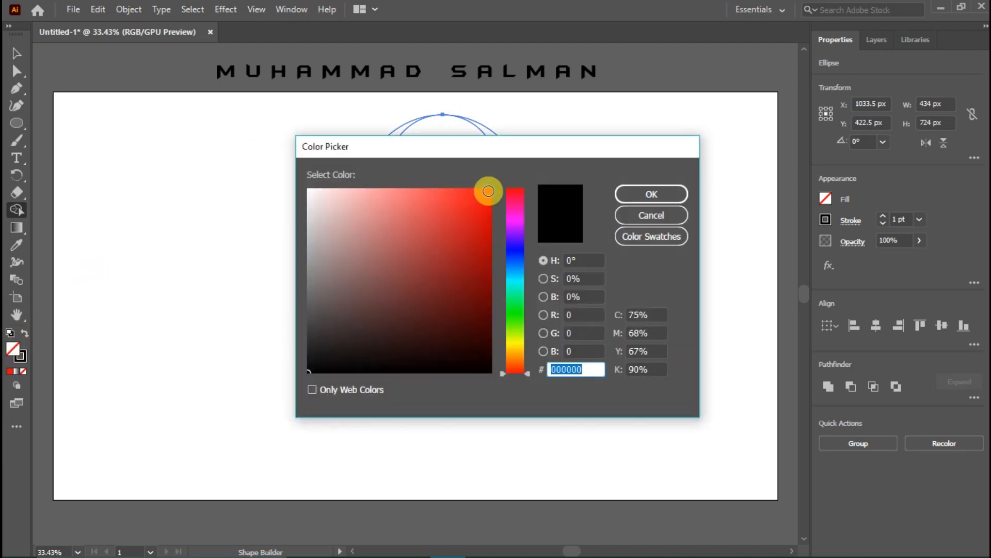
click(489, 190)
click(653, 194)
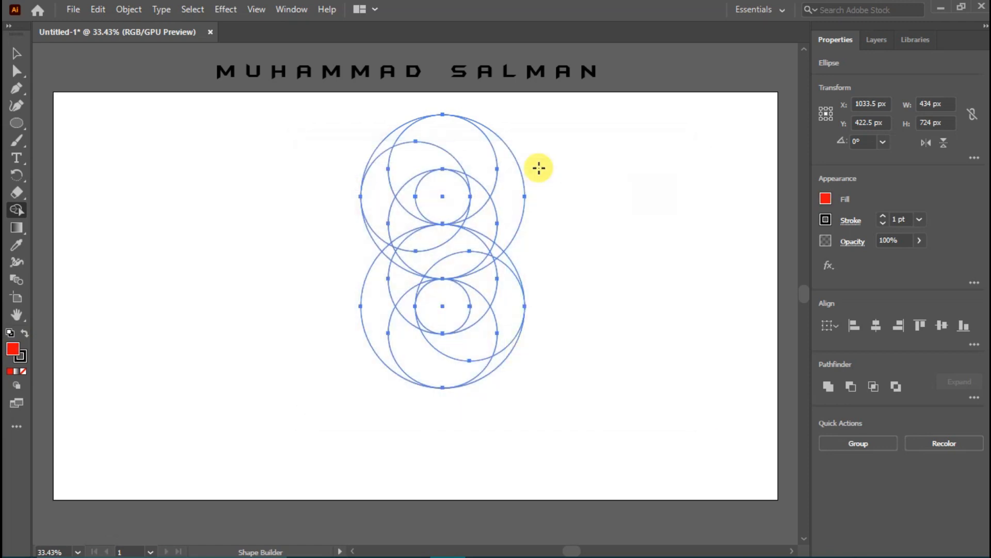
Step: Merge the regions of the central S-shaped band and the curved segments around the upper small circle into red shapes
mouse_move(505, 160)
mouse_down()
mouse_move(498, 222)
mouse_move(441, 238)
mouse_move(459, 226)
mouse_move(497, 231)
mouse_move(494, 254)
mouse_move(436, 264)
mouse_move(419, 276)
mouse_move(427, 276)
mouse_move(421, 247)
mouse_move(393, 255)
mouse_move(396, 246)
mouse_move(387, 278)
mouse_up()
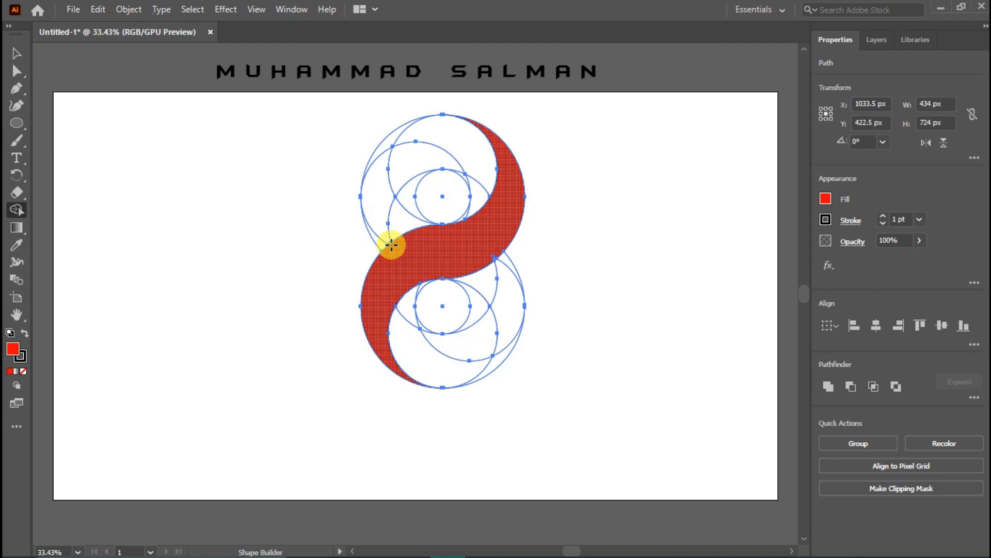
click(493, 257)
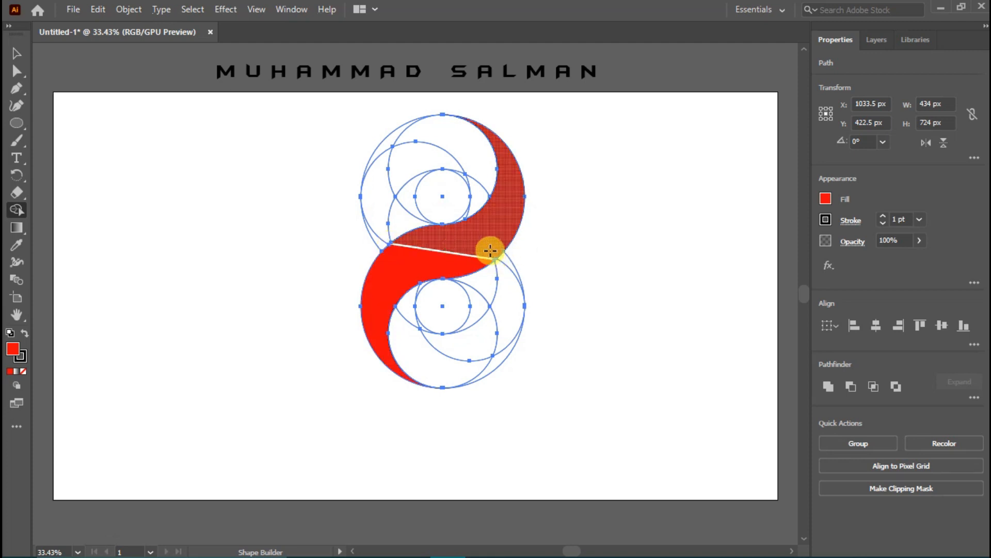
mouse_move(490, 250)
mouse_down()
mouse_move(427, 266)
mouse_move(399, 255)
mouse_move(326, 277)
mouse_up()
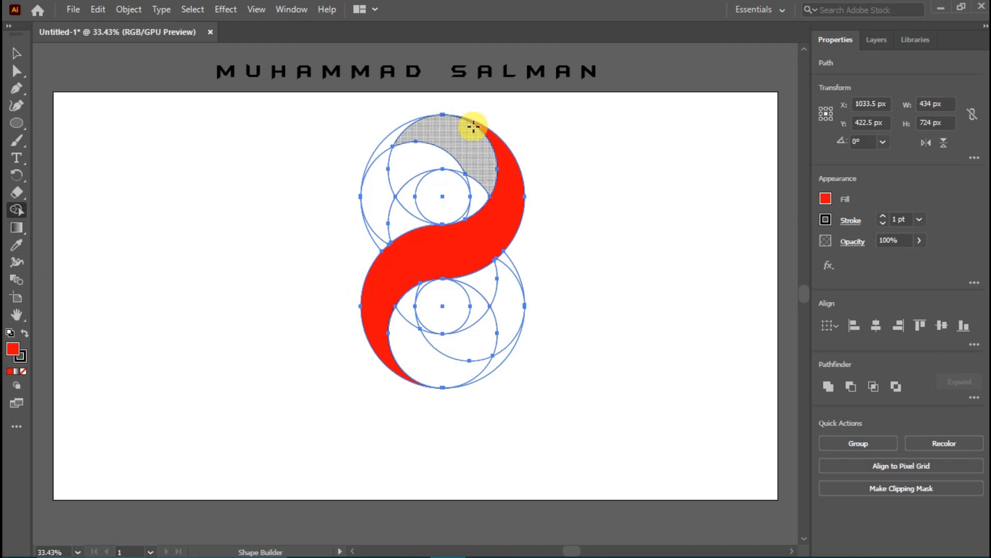
mouse_move(464, 217)
mouse_down()
mouse_move(483, 159)
mouse_move(436, 138)
mouse_move(394, 138)
mouse_up()
mouse_move(466, 177)
mouse_down()
mouse_move(441, 165)
mouse_move(401, 173)
mouse_move(384, 189)
mouse_move(380, 247)
mouse_up()
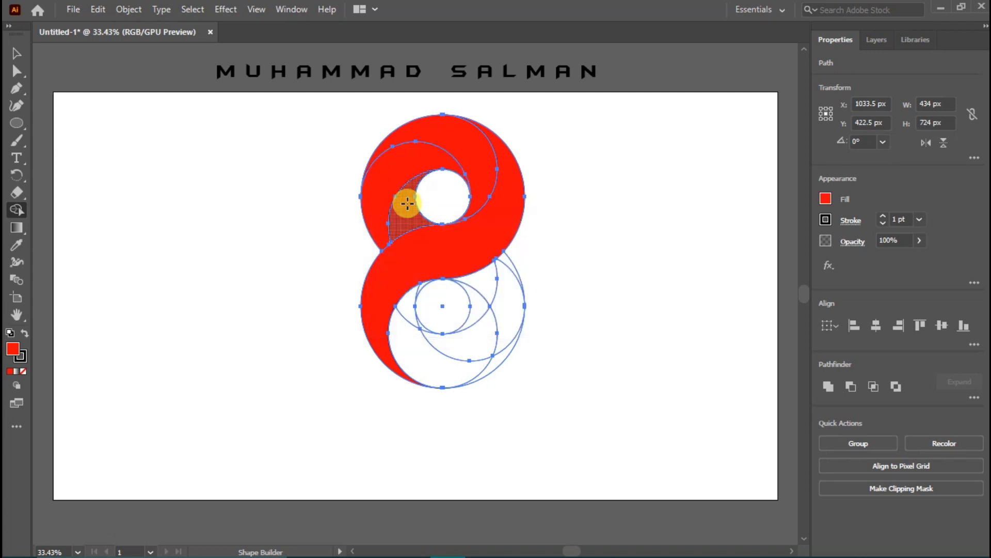
Step: Merge the regions around the lower small circle into red curved segments, undoing the wrong merge along the outer edge
drag(480, 280, 477, 311)
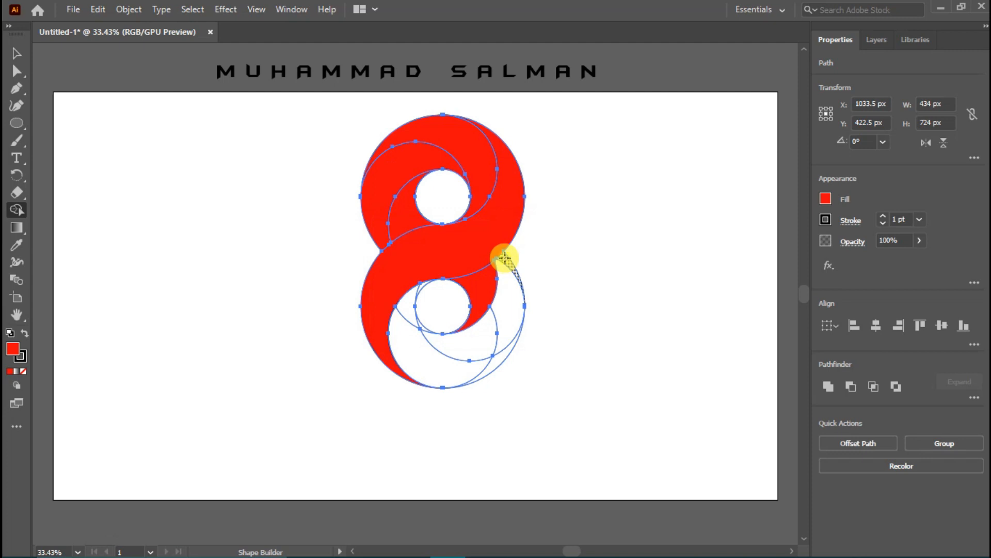
mouse_move(504, 258)
mouse_down()
mouse_move(510, 321)
mouse_move(499, 351)
mouse_up()
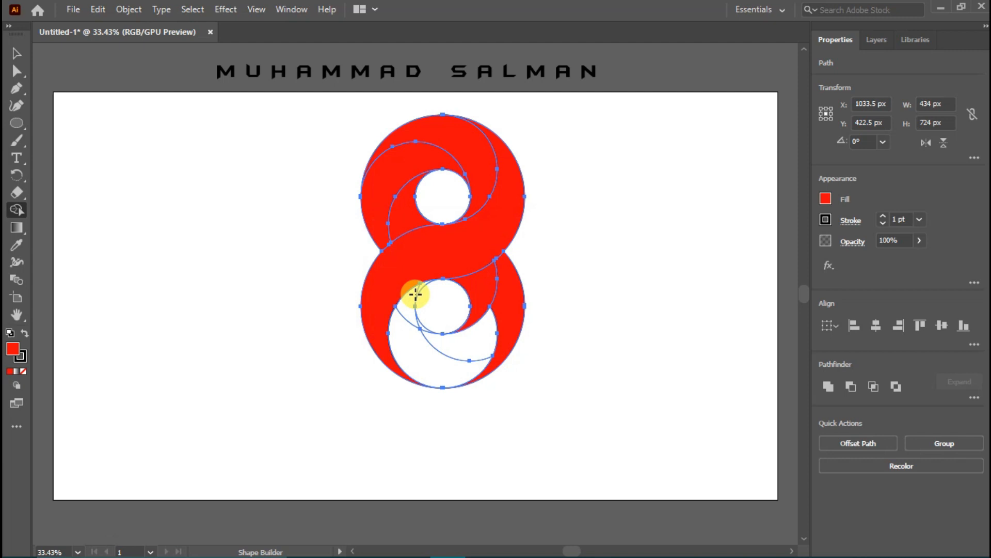
key(ctrl+z)
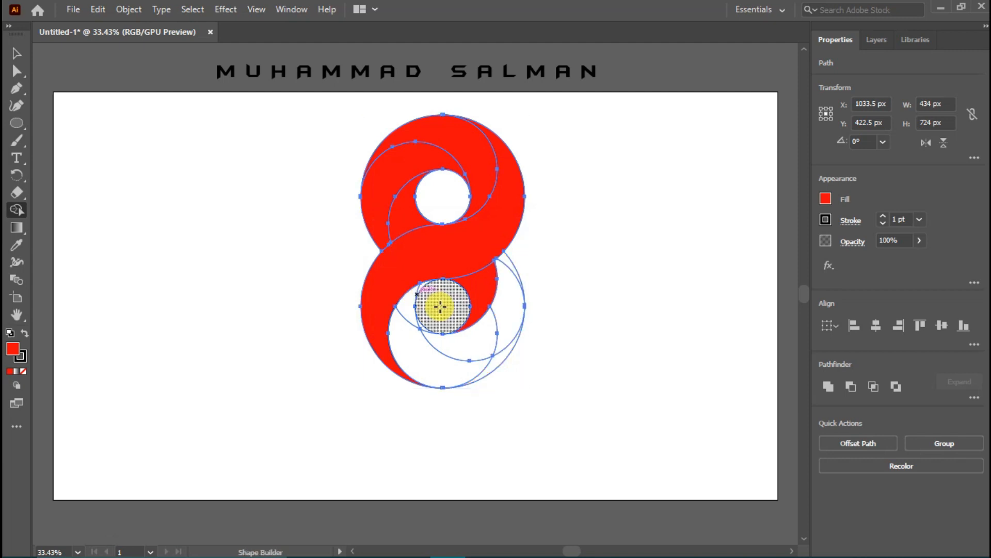
mouse_move(456, 344)
mouse_down()
mouse_move(492, 335)
mouse_move(511, 309)
mouse_move(506, 266)
mouse_up()
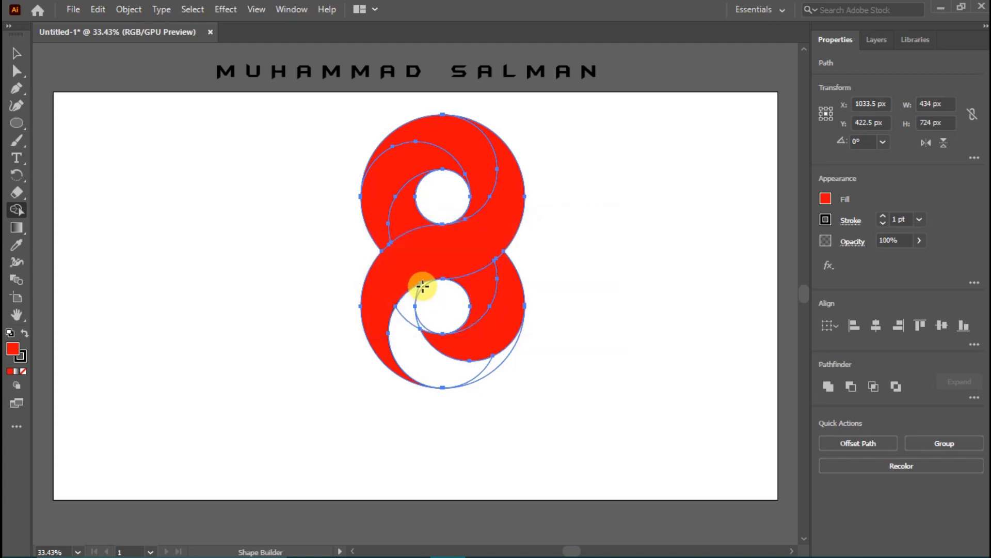
mouse_move(422, 283)
mouse_down()
mouse_move(404, 336)
mouse_move(442, 371)
mouse_move(485, 370)
mouse_up()
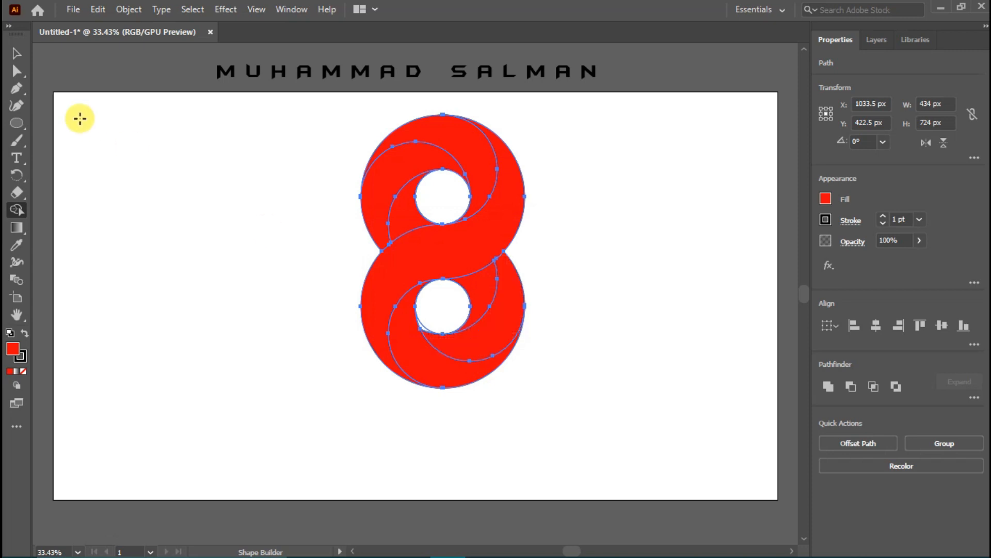
Step: Move the whole figure to about X 1056.5 px, Y 446.5 px and remove its stroke
click(14, 53)
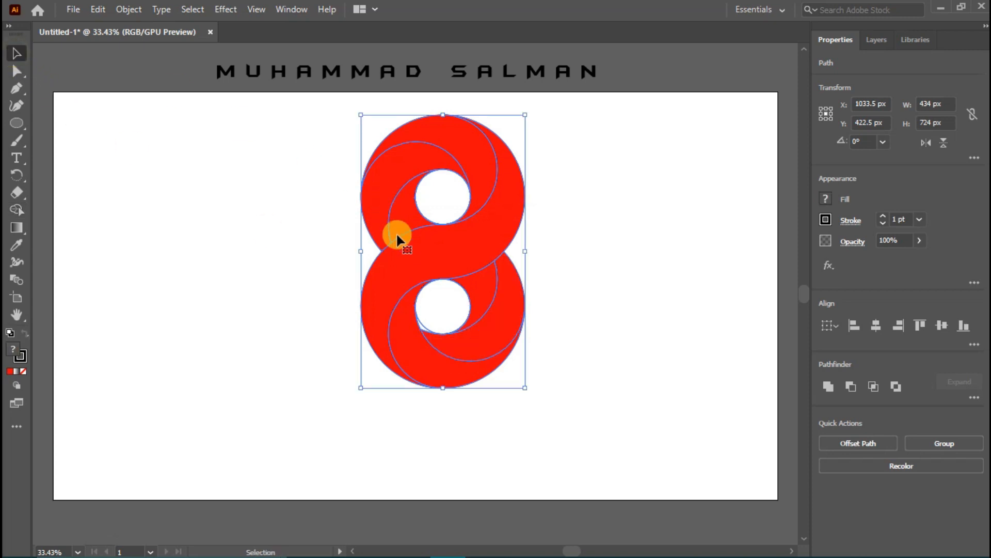
drag(413, 250, 420, 260)
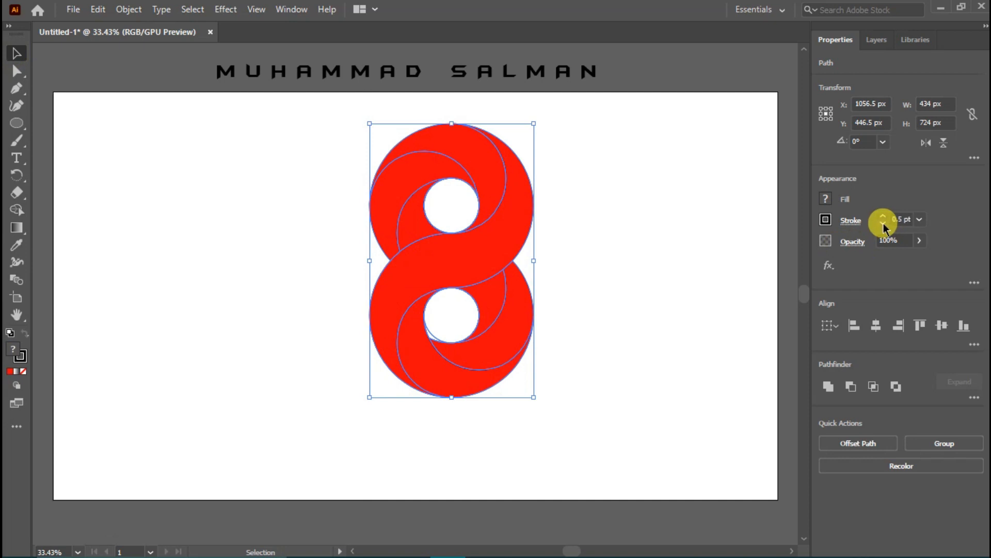
click(624, 259)
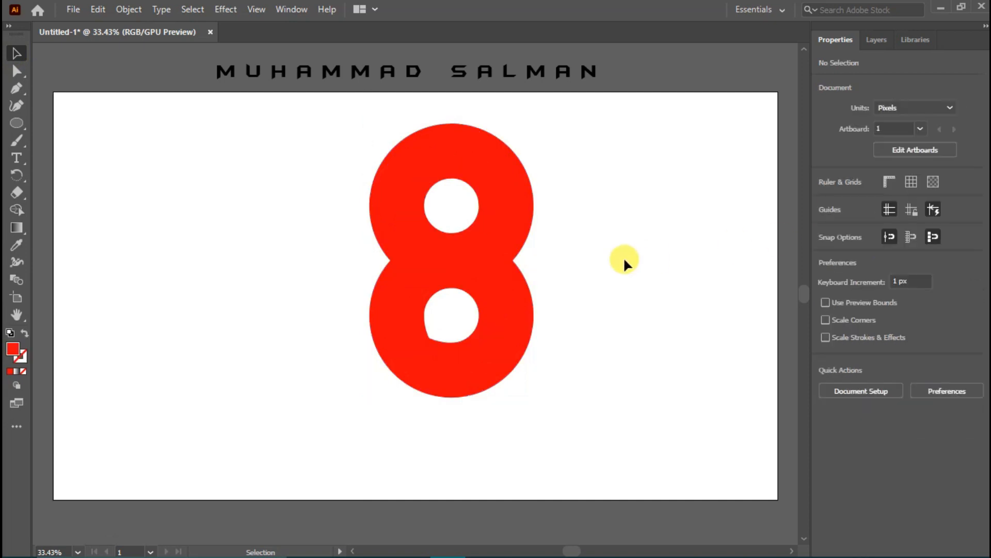
Step: Restore the 0.5 pt stroke on the figure and fill the leftover sliver at the lower hole's edge with the Shape Builder
drag(400, 146, 529, 318)
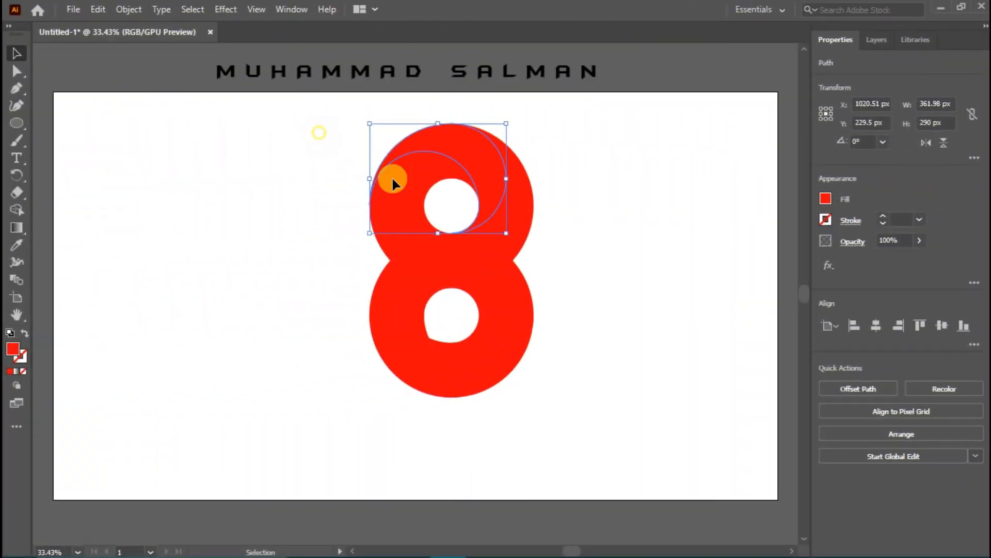
drag(317, 131, 588, 410)
click(299, 362)
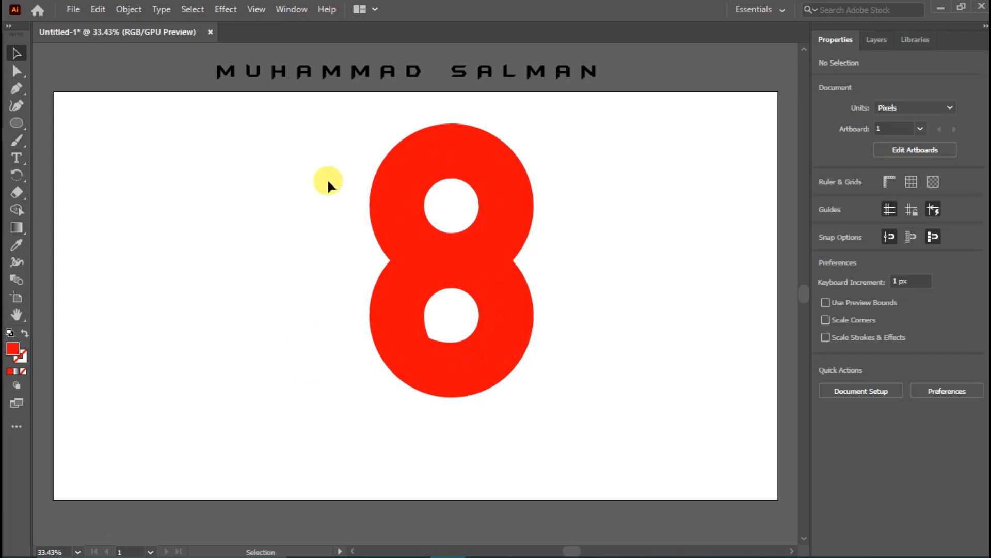
key(ctrl+a)
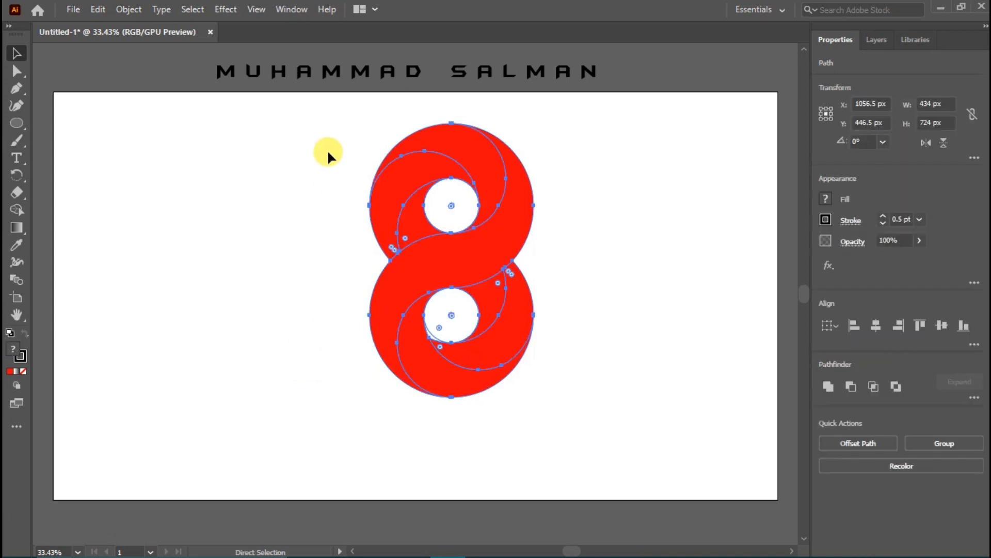
key(v)
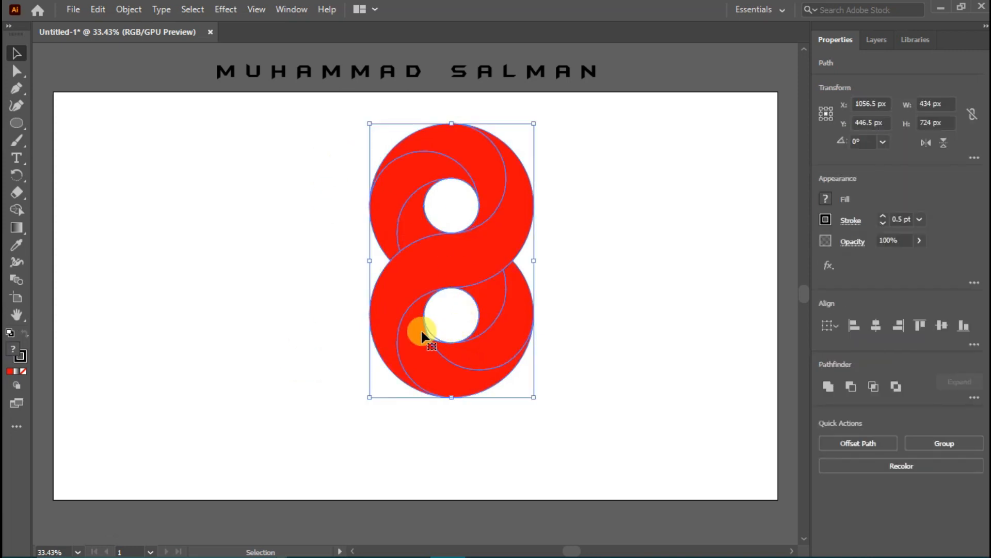
click(17, 210)
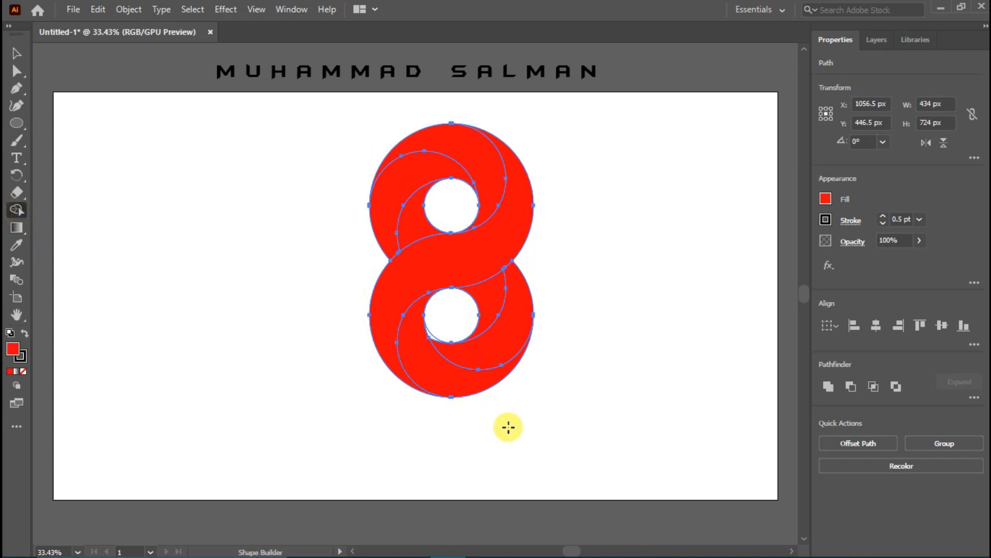
click(429, 337)
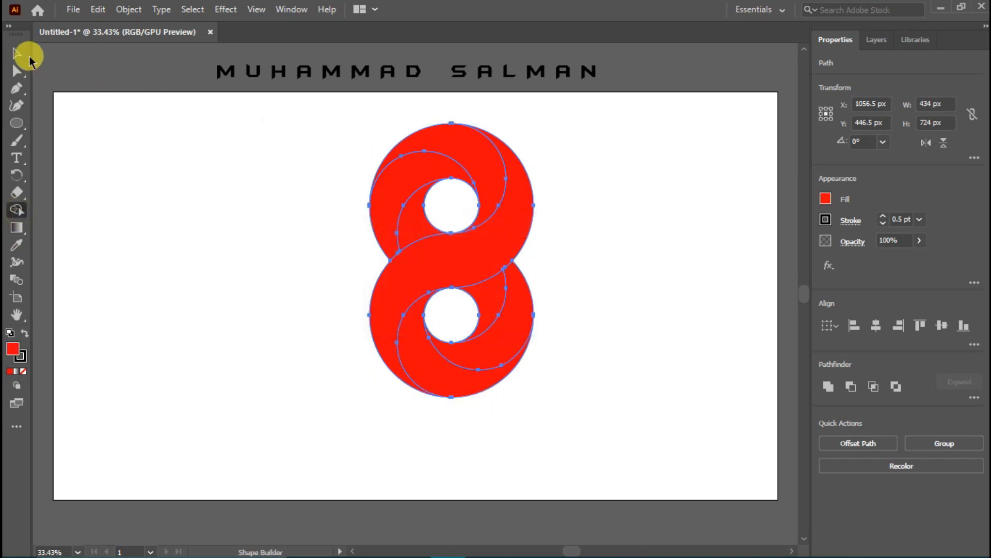
Step: Remove the stroke from all shapes of the figure and deselect them
click(17, 54)
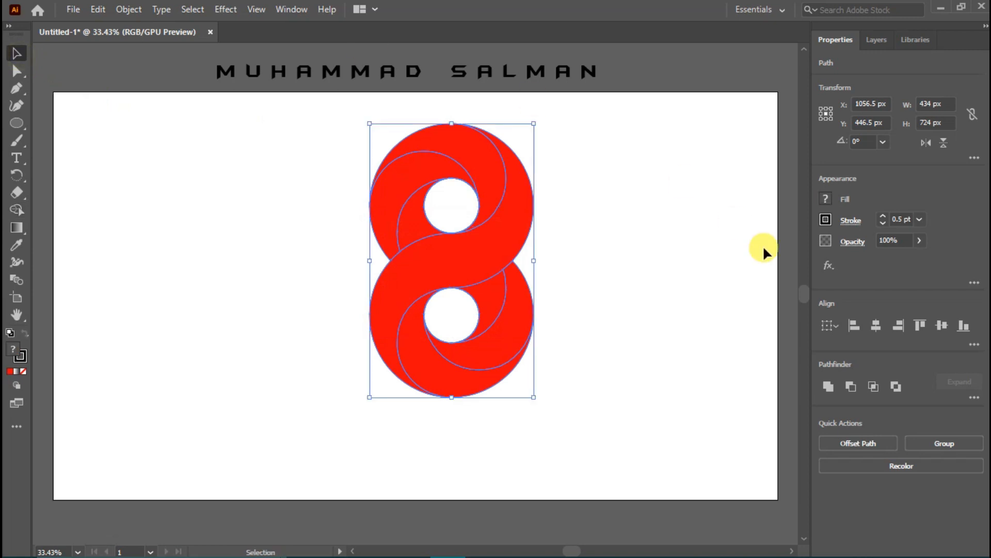
click(880, 226)
click(636, 219)
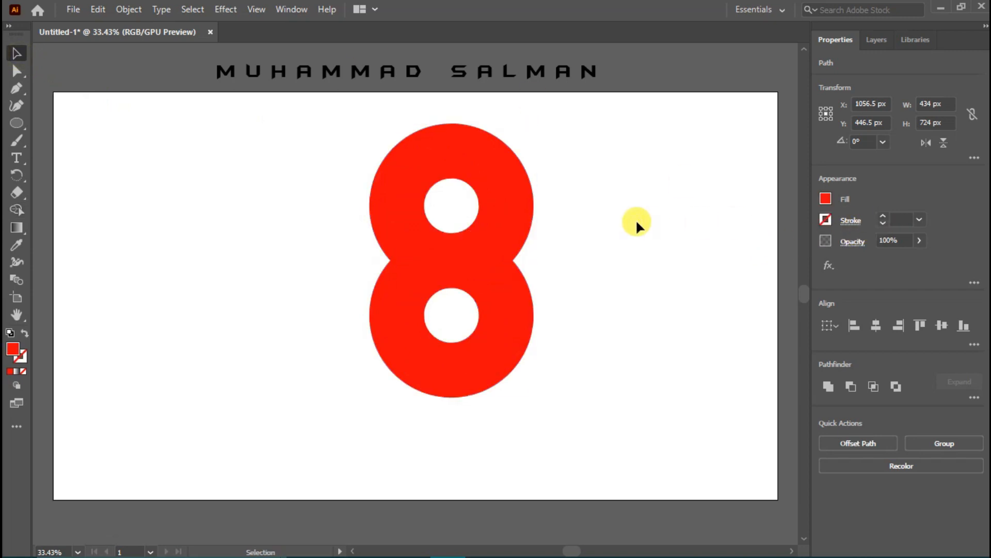
Step: Apply a linear white-to-black gradient to the central S-shaped band of the selected figure and add a dark color stop near its middle
drag(312, 142, 615, 398)
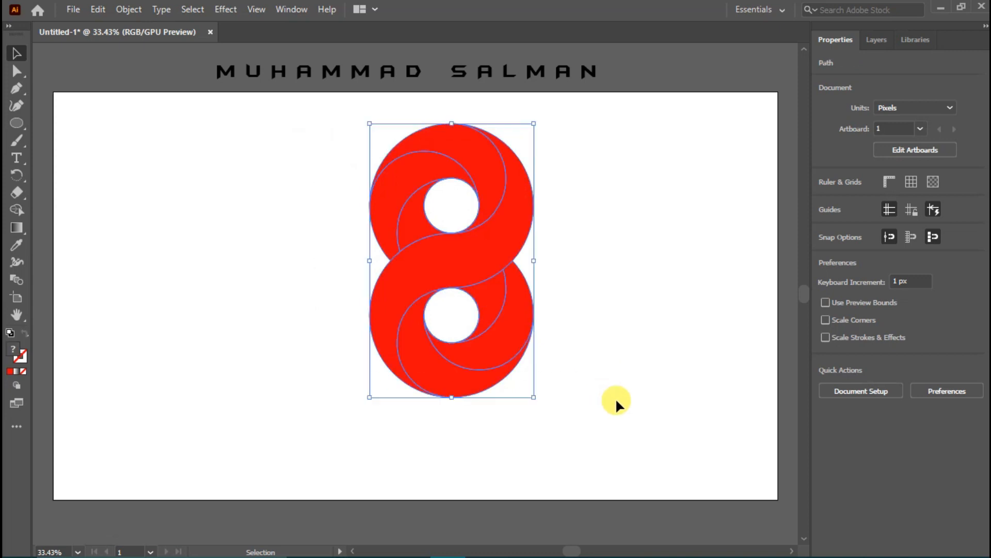
click(13, 228)
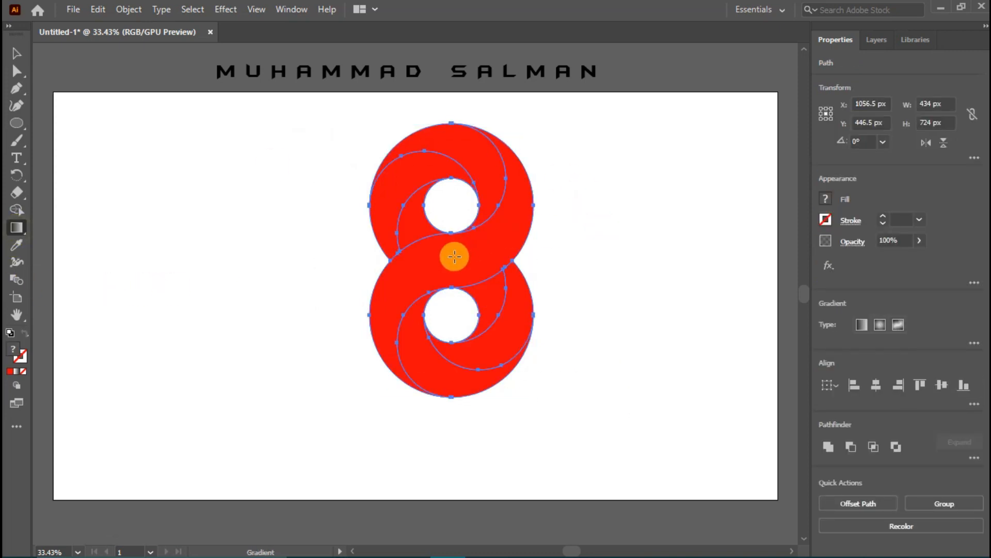
click(451, 259)
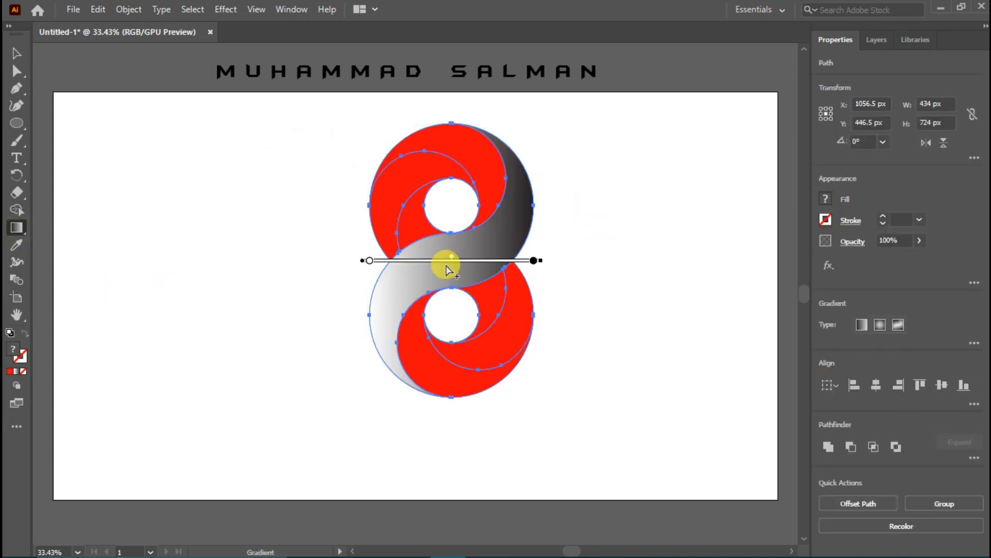
click(527, 266)
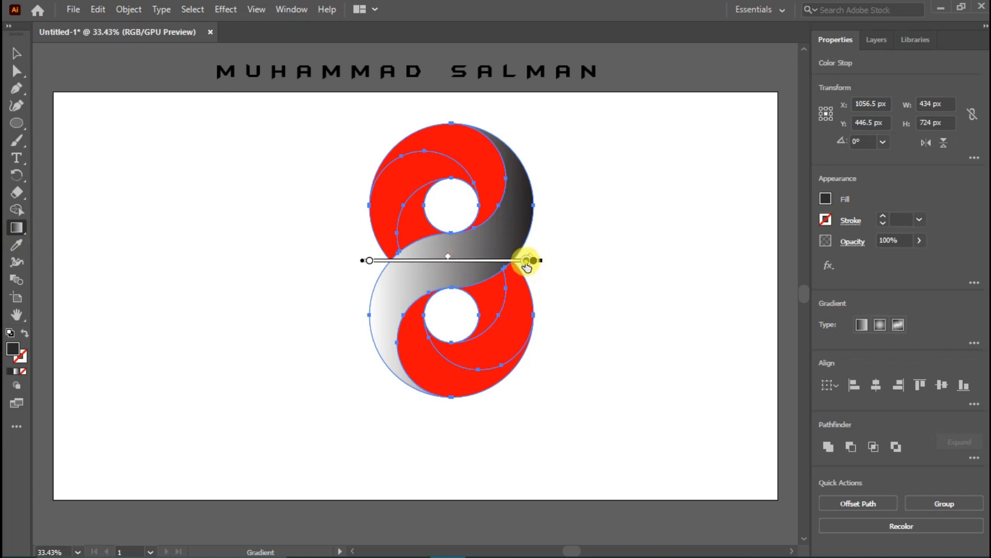
mouse_move(526, 265)
mouse_down()
mouse_move(379, 268)
mouse_move(460, 277)
mouse_up()
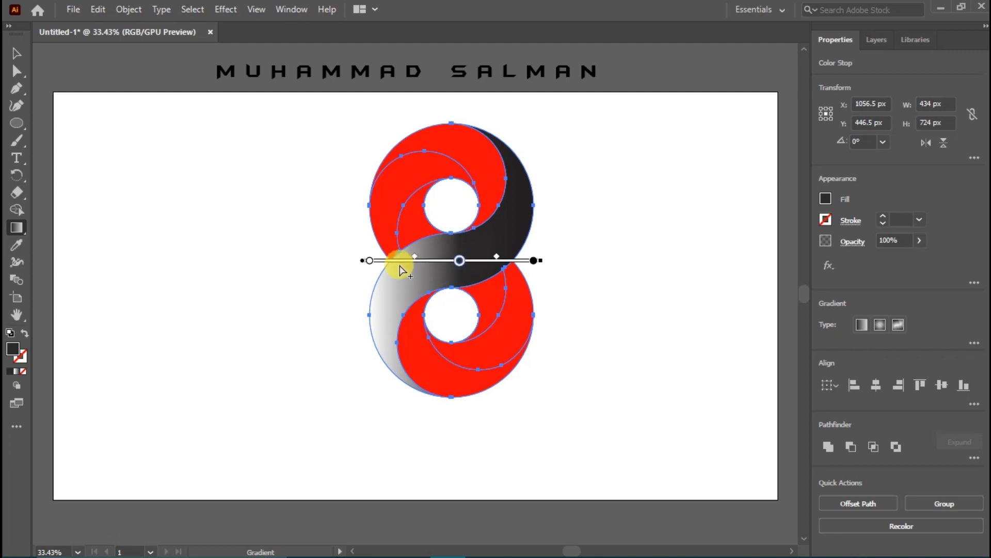
Step: Set the band gradient's starting color stop to the dark blue swatch R=27 G=20 B=100
double_click(369, 261)
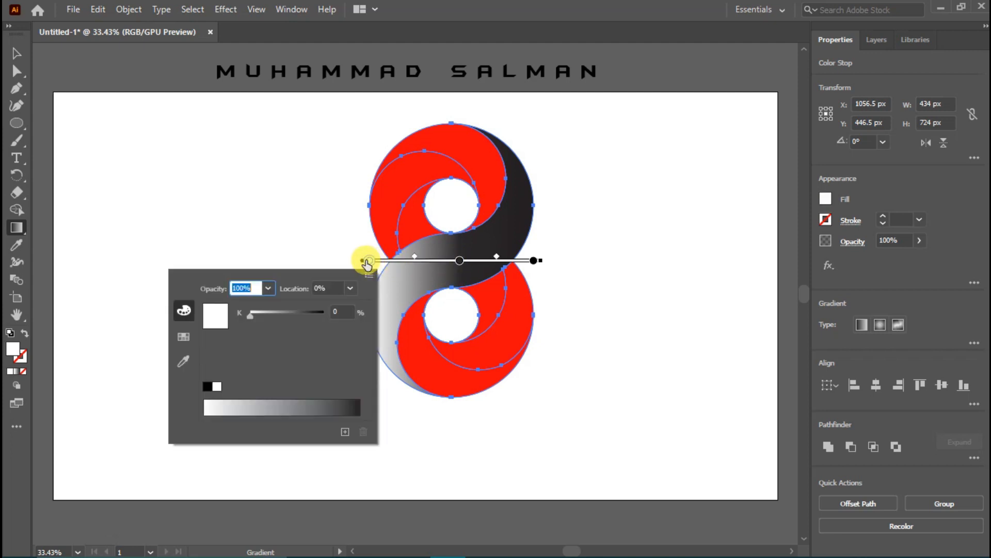
click(184, 336)
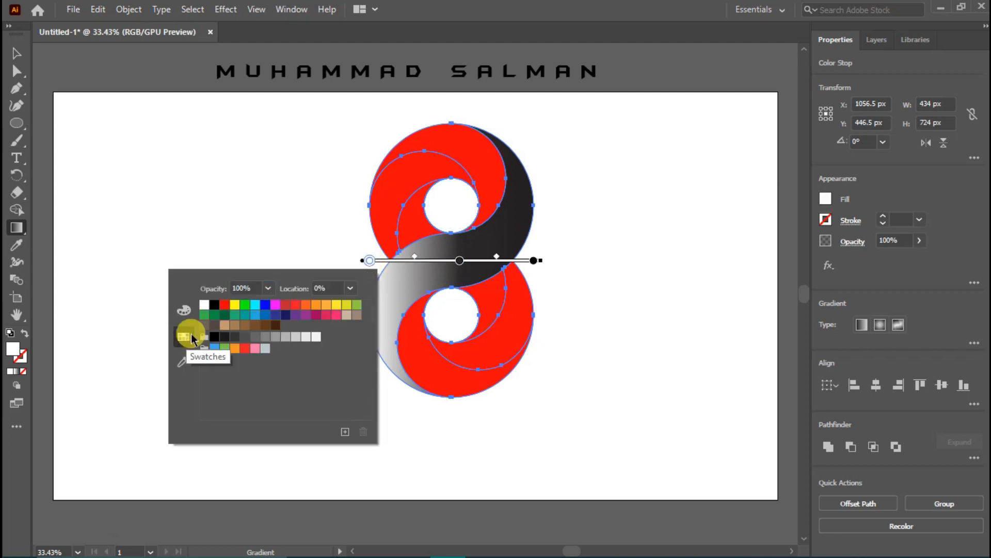
click(253, 315)
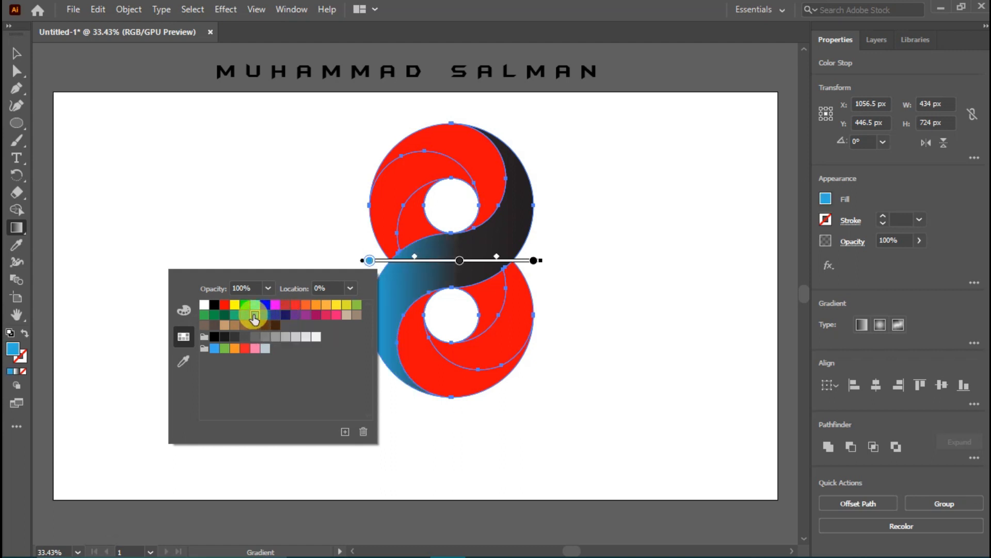
click(287, 315)
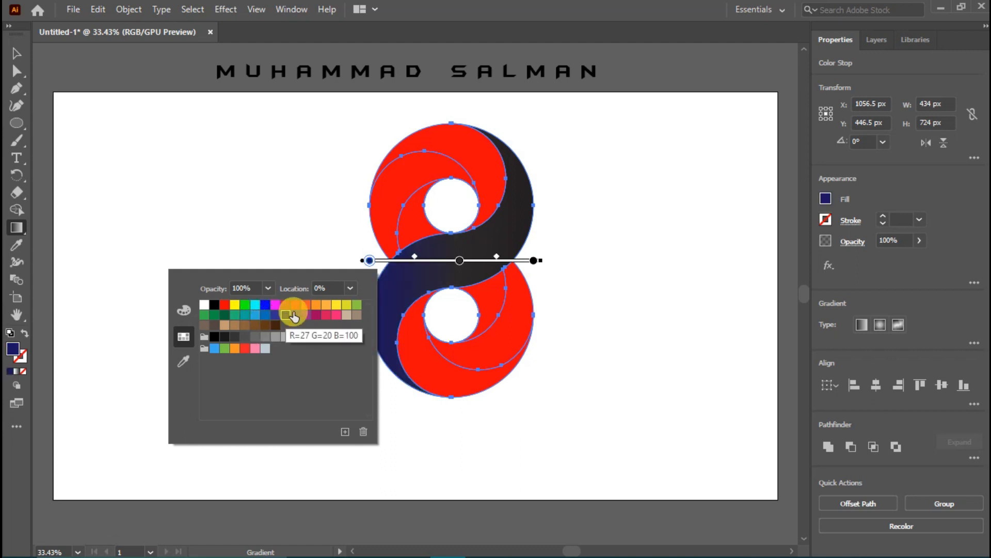
Step: Set the band gradient's end color stop at 100% location to the same dark blue swatch
click(534, 261)
double_click(533, 261)
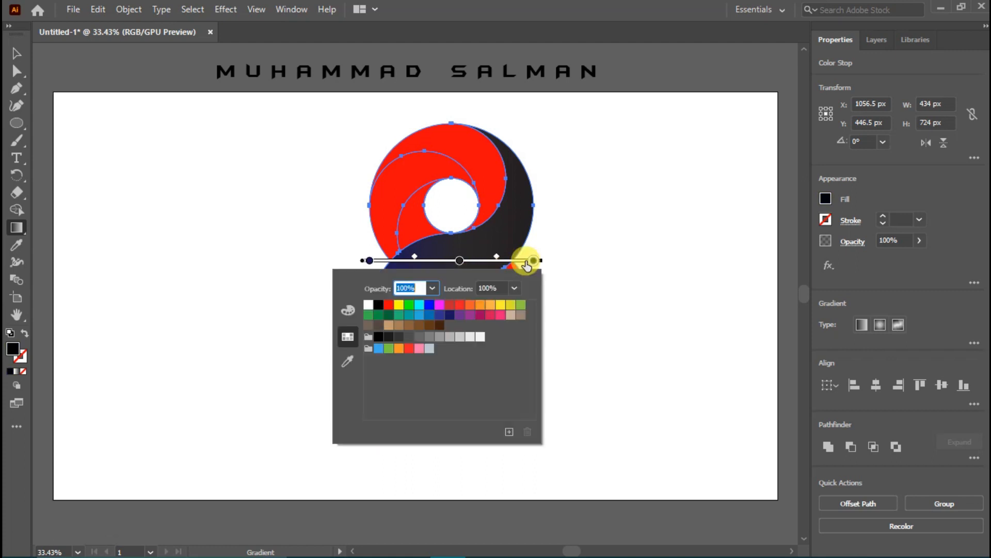
click(449, 315)
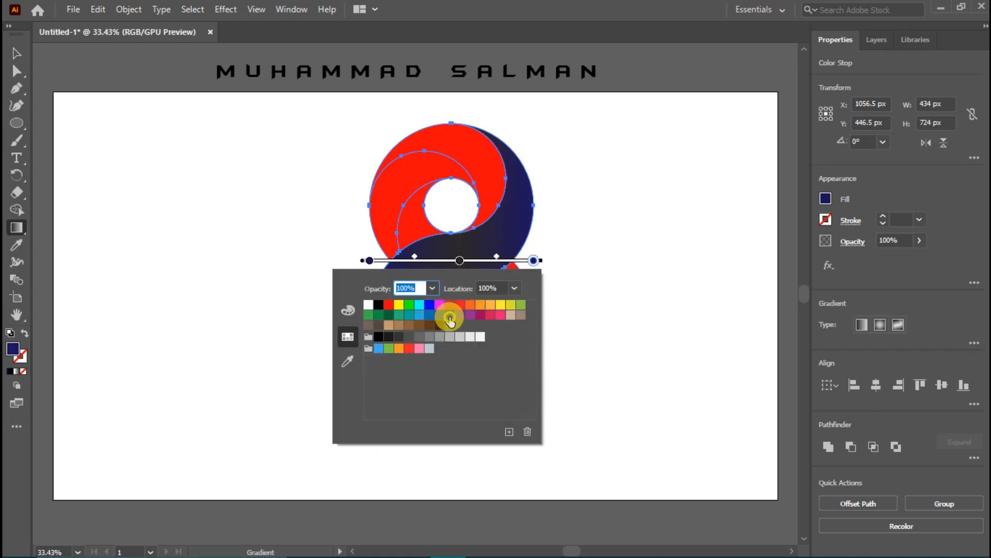
Step: Set the middle color stop of the S-shaped band's gradient to the light blue swatch
click(461, 260)
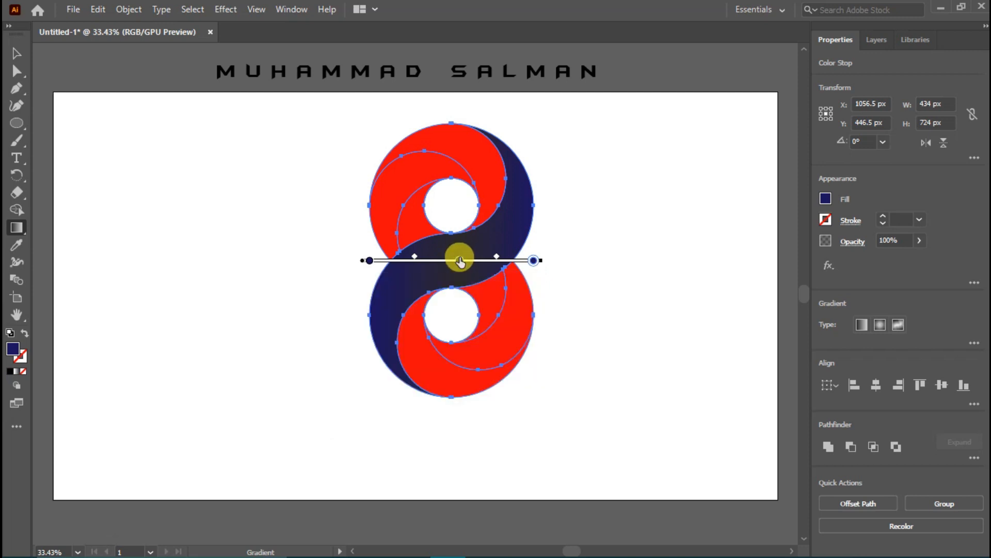
double_click(460, 261)
click(346, 314)
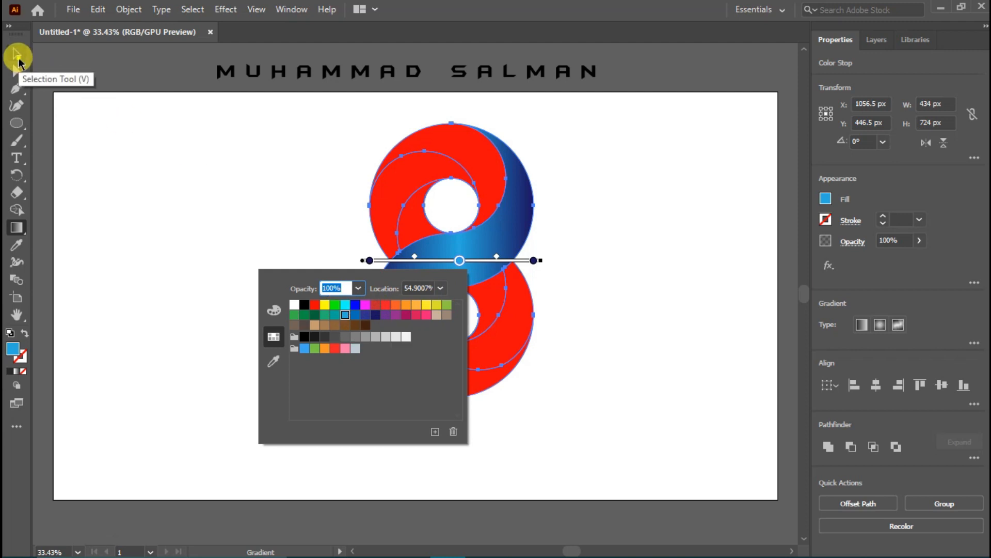
click(18, 58)
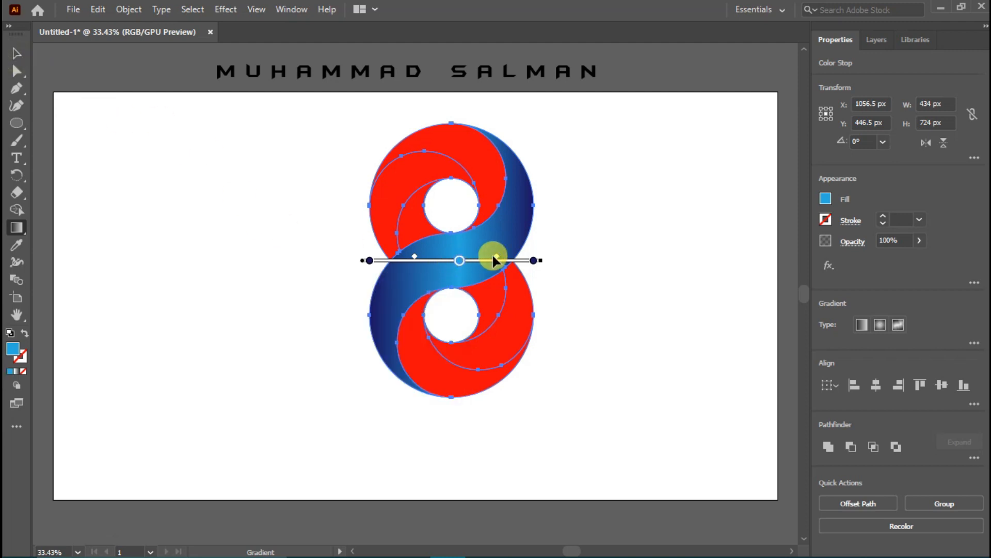
Step: Move the band gradient's second midpoint closer to its end stop, shift the whole gradient slightly left, and deselect the band
drag(497, 260, 510, 260)
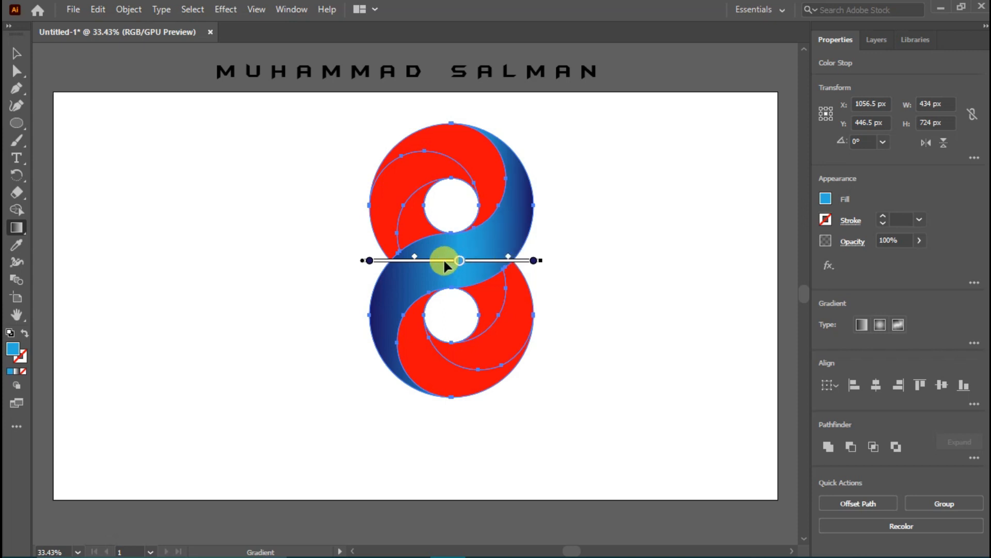
drag(416, 260, 419, 259)
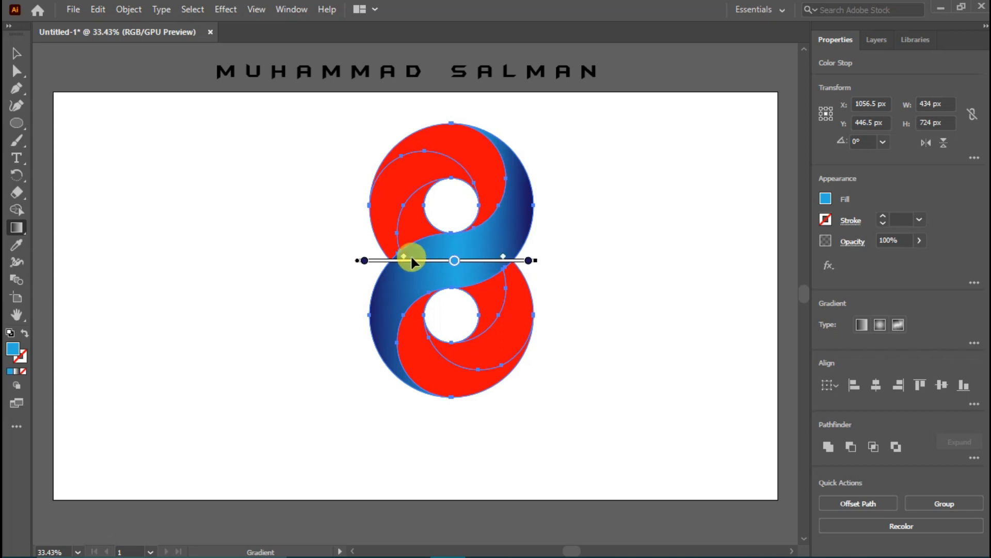
key(v)
click(228, 203)
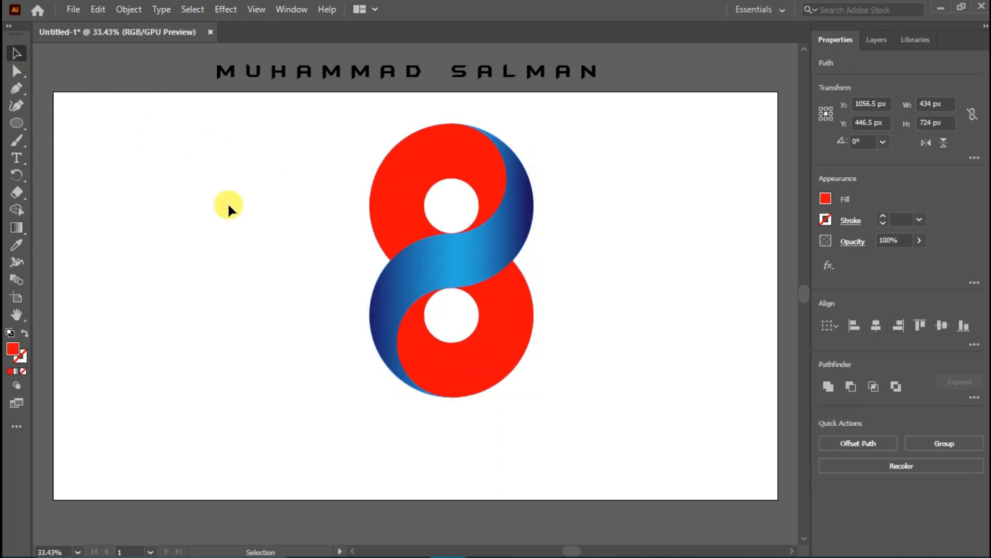
Step: Copy the S-shaped band's blue gradient onto the red outer crescent of the upper loop with the Eyedropper
click(483, 160)
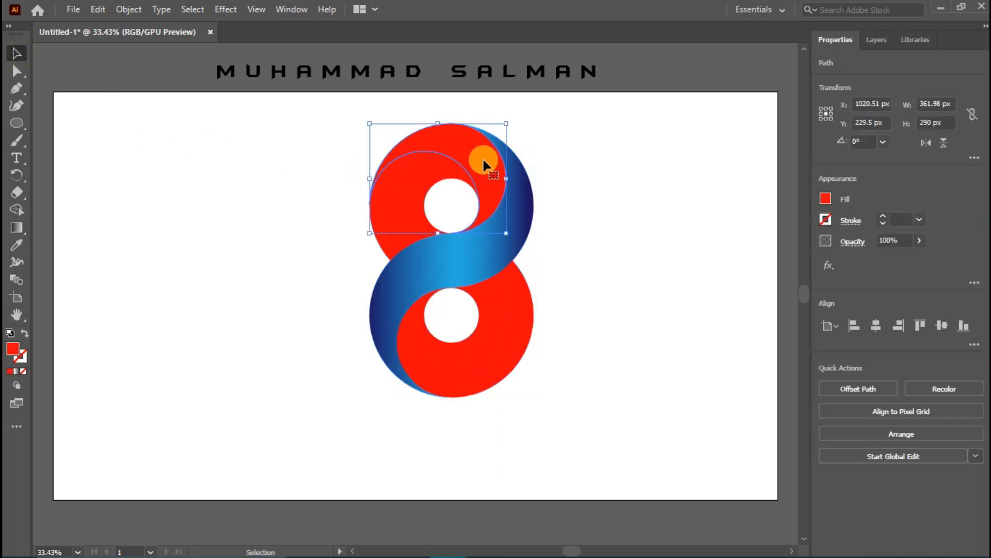
click(16, 245)
click(458, 273)
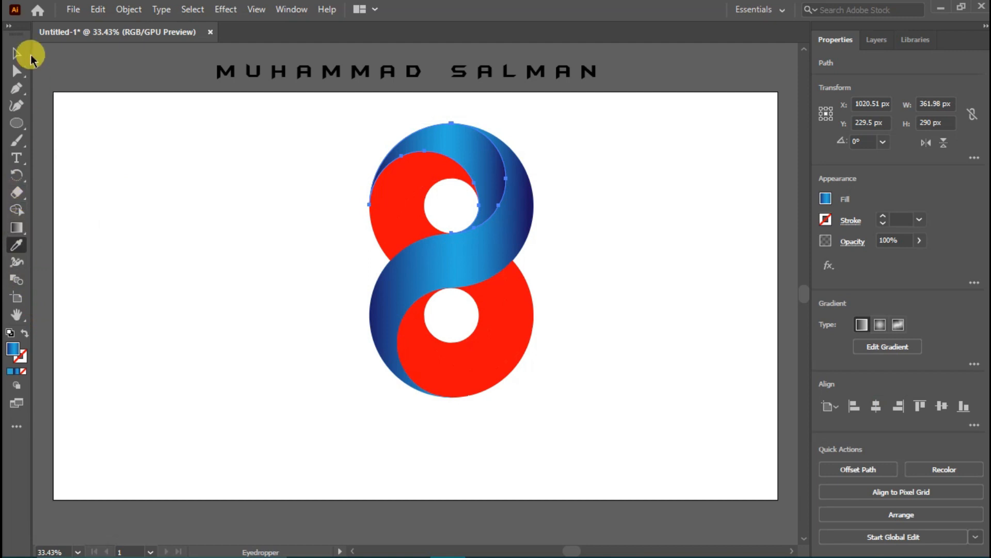
Step: Shift the outer crescent's gradient slightly left, move its first midpoint a little toward the starting stop, and deselect it
click(16, 227)
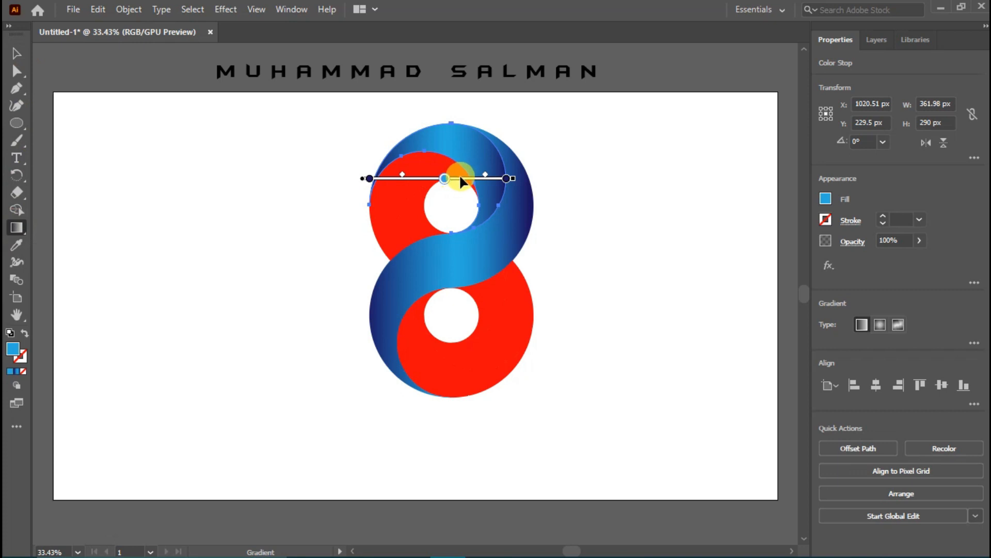
drag(460, 177, 456, 178)
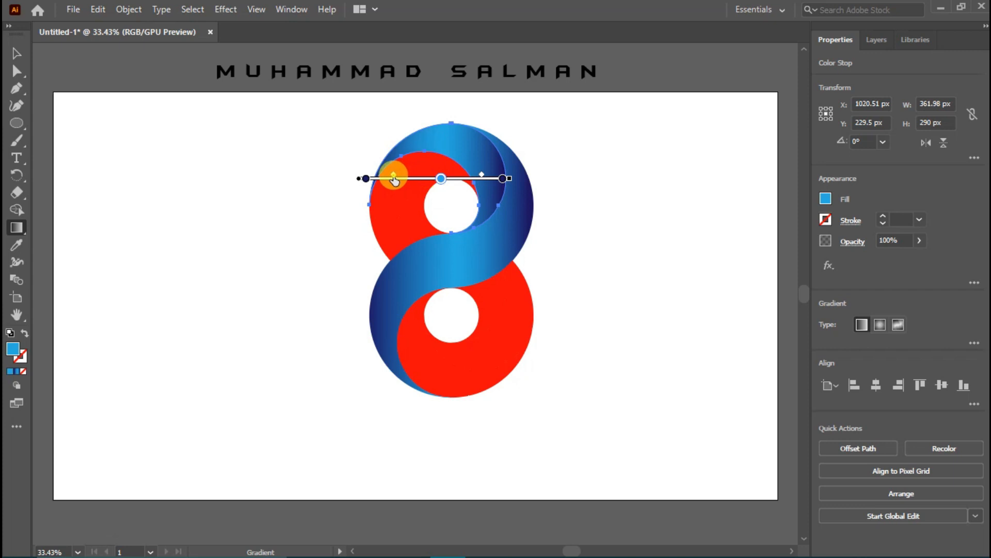
drag(394, 179, 391, 179)
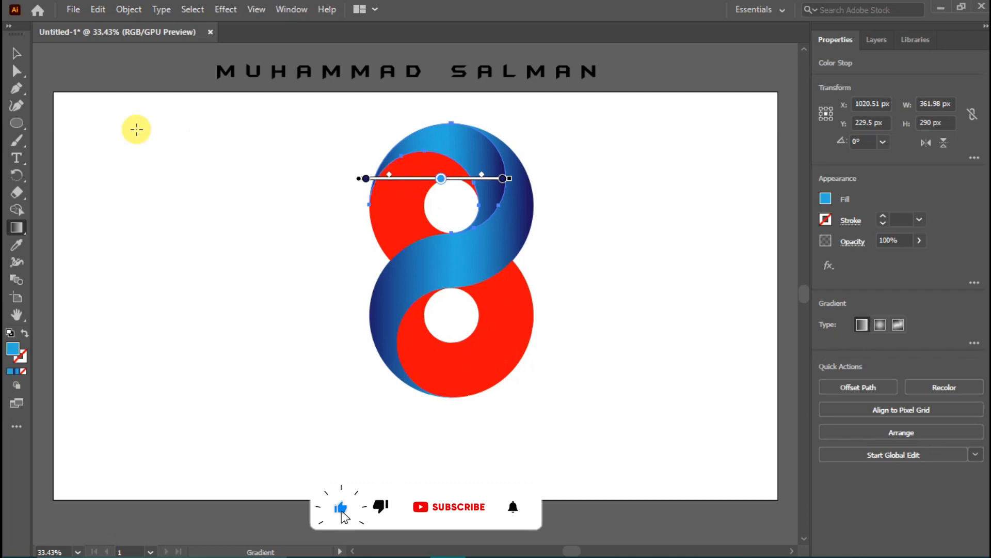
click(17, 53)
click(259, 225)
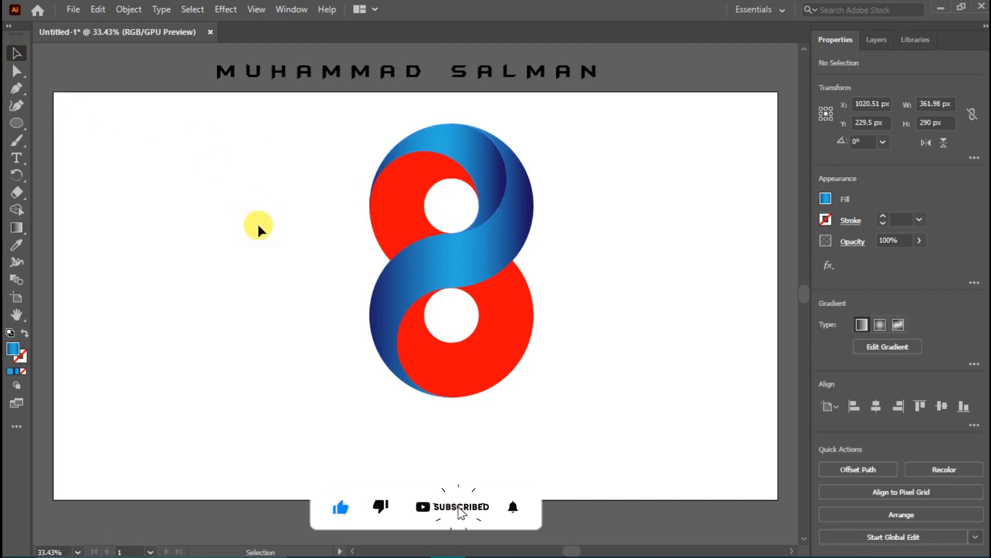
Step: Copy the S-shaped band's blue gradient onto the red middle segment of the upper loop with the Eyedropper
click(385, 199)
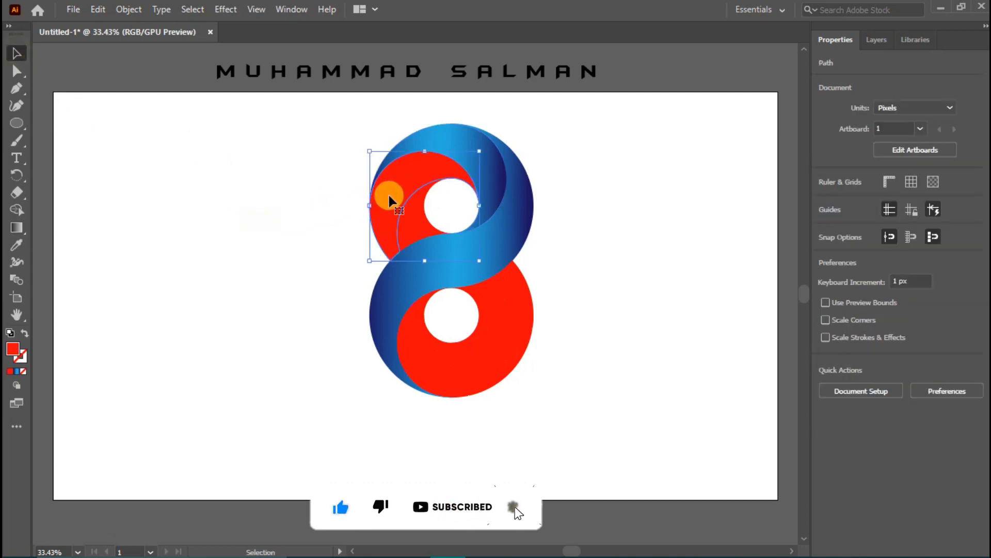
click(16, 246)
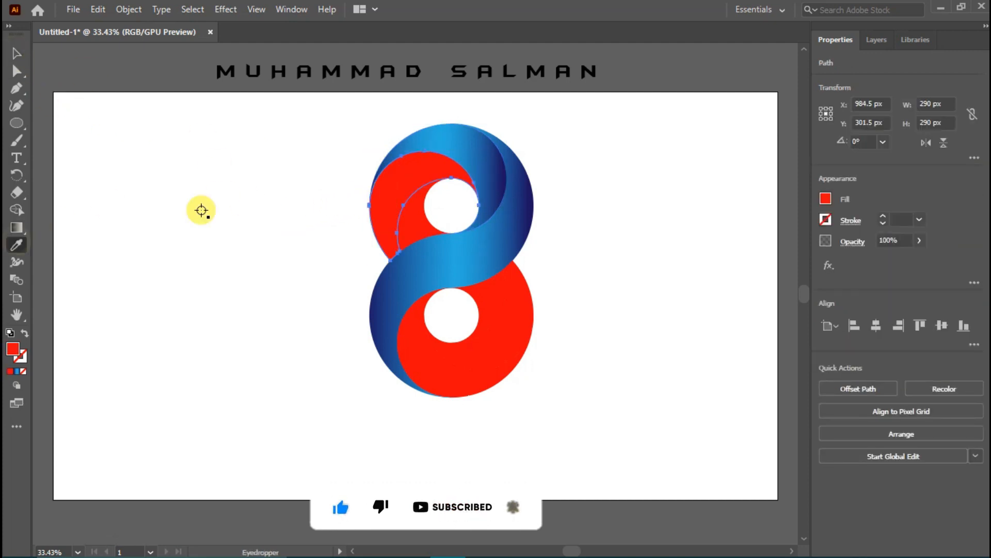
click(447, 262)
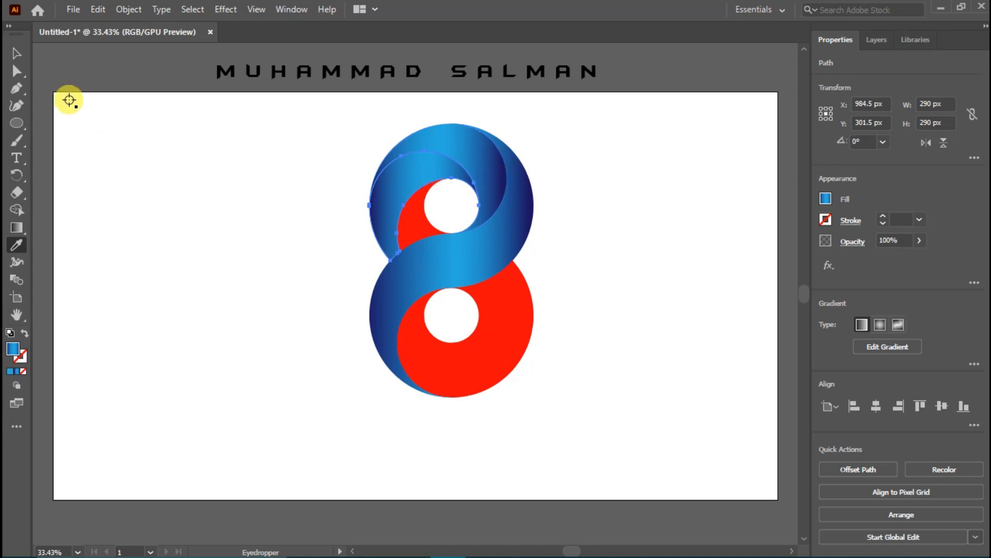
Step: Remove the end dark blue stop from the middle segment's gradient and reverse its direction so it runs from dark right to light blue left
click(16, 227)
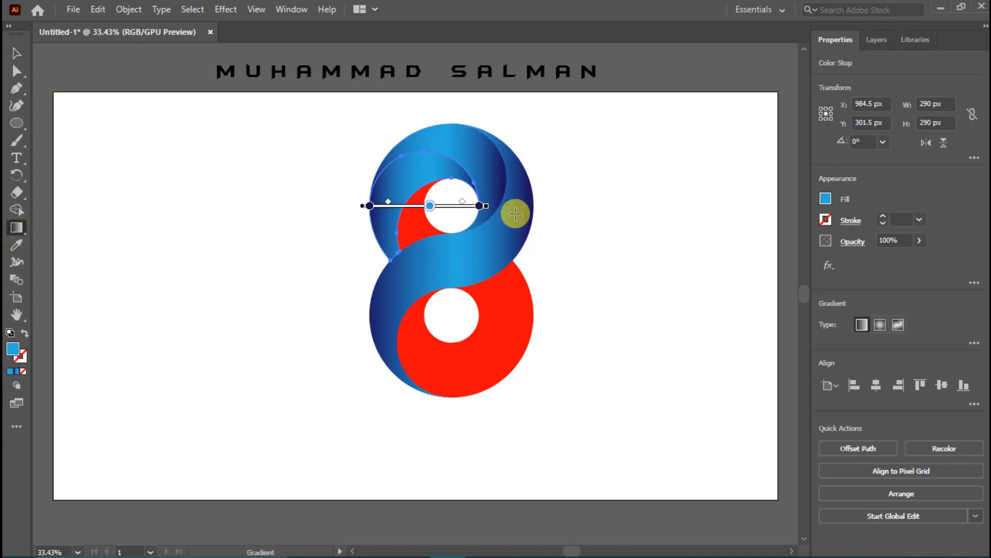
click(480, 206)
click(482, 206)
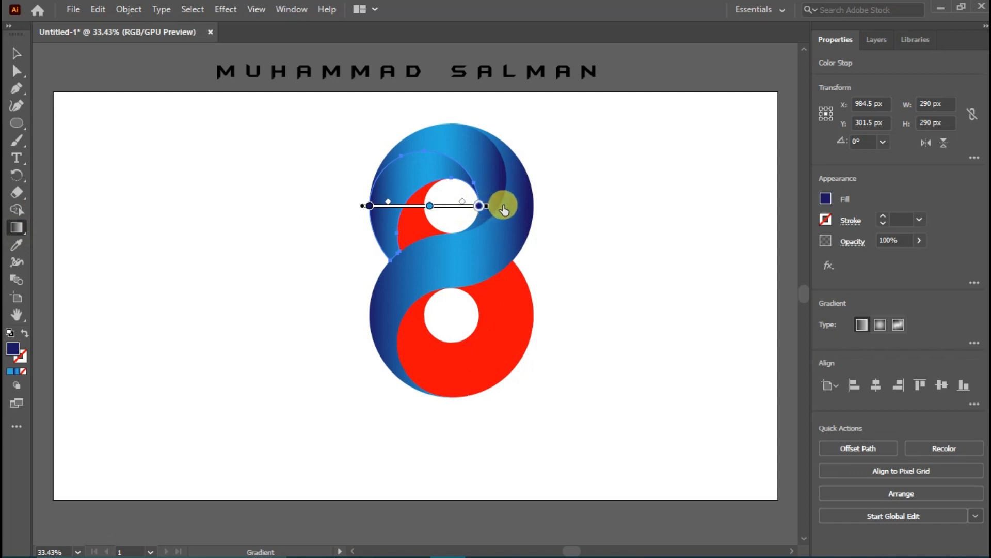
key(Delete)
mouse_move(484, 206)
mouse_down()
mouse_move(501, 206)
mouse_move(307, 308)
mouse_move(270, 195)
mouse_move(276, 206)
mouse_move(372, 190)
mouse_move(362, 197)
mouse_move(388, 200)
mouse_move(395, 155)
mouse_move(370, 162)
mouse_move(367, 186)
mouse_move(425, 203)
mouse_up()
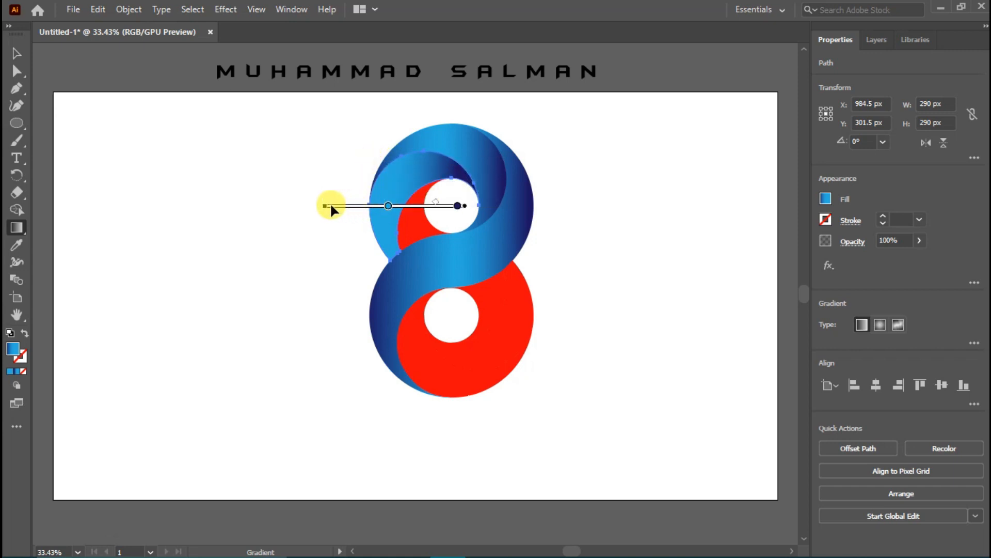
Step: Extend the middle segment's gradient well past the figure's left edge, fine-tune its horizontal position, and deselect the segment
drag(324, 205, 272, 206)
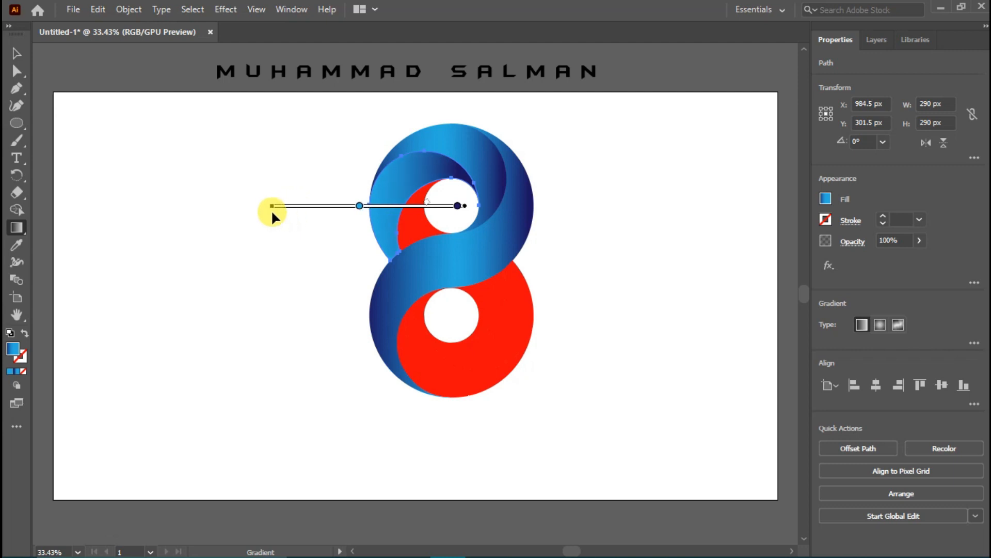
drag(380, 203, 367, 205)
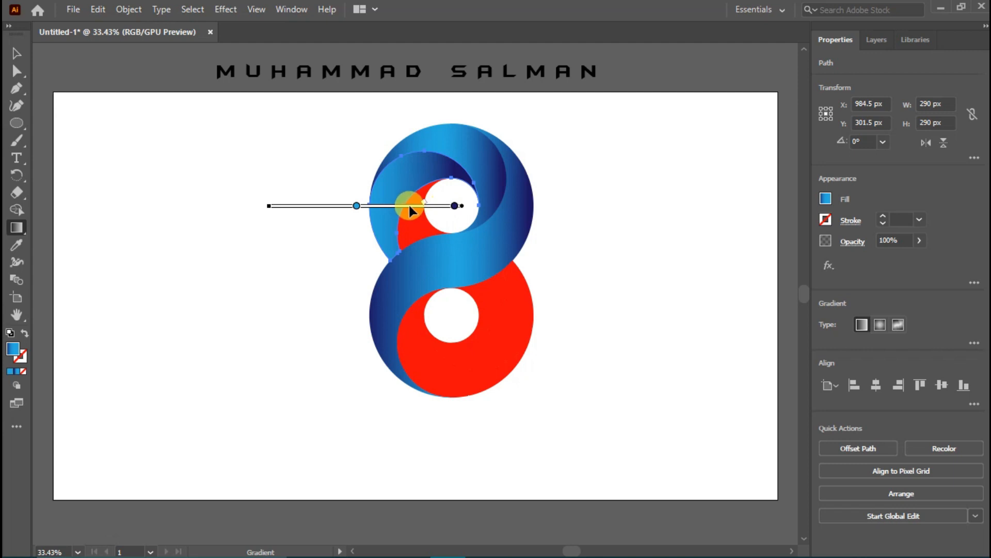
mouse_move(410, 211)
mouse_down()
mouse_move(402, 217)
mouse_move(428, 220)
mouse_move(416, 224)
mouse_move(413, 206)
mouse_up()
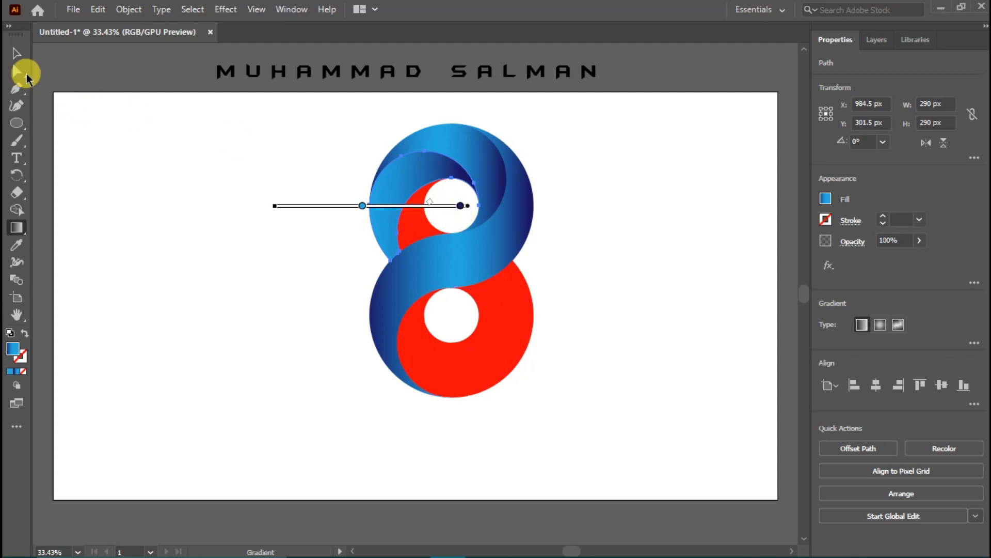
click(17, 53)
click(144, 174)
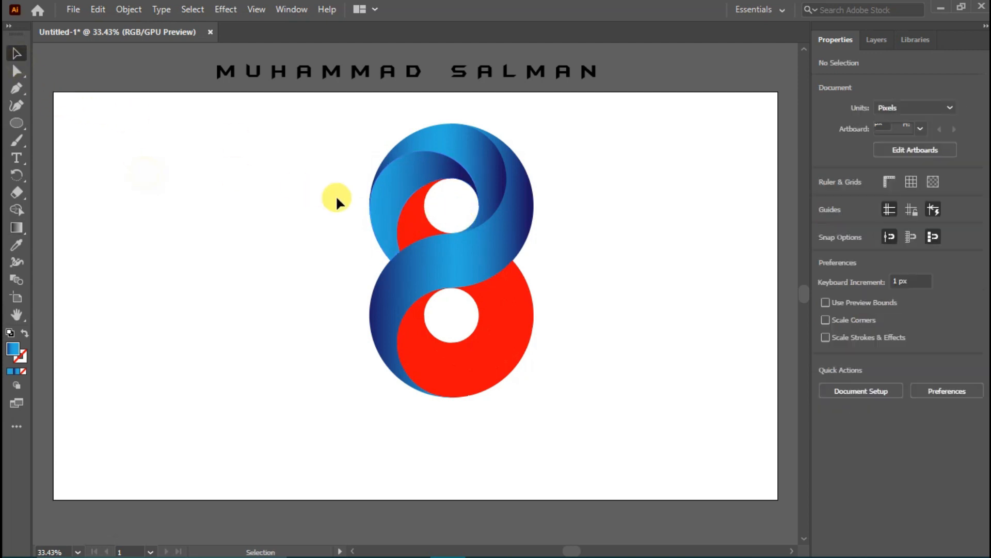
Step: Bring the upper loop's middle gradient segment to the front of the stacking order and deselect it
click(418, 219)
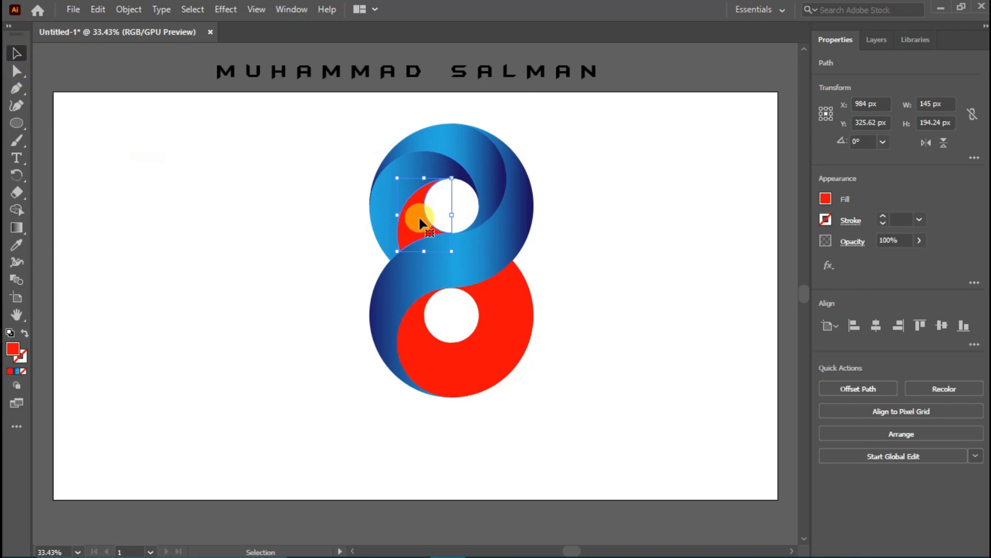
click(383, 190)
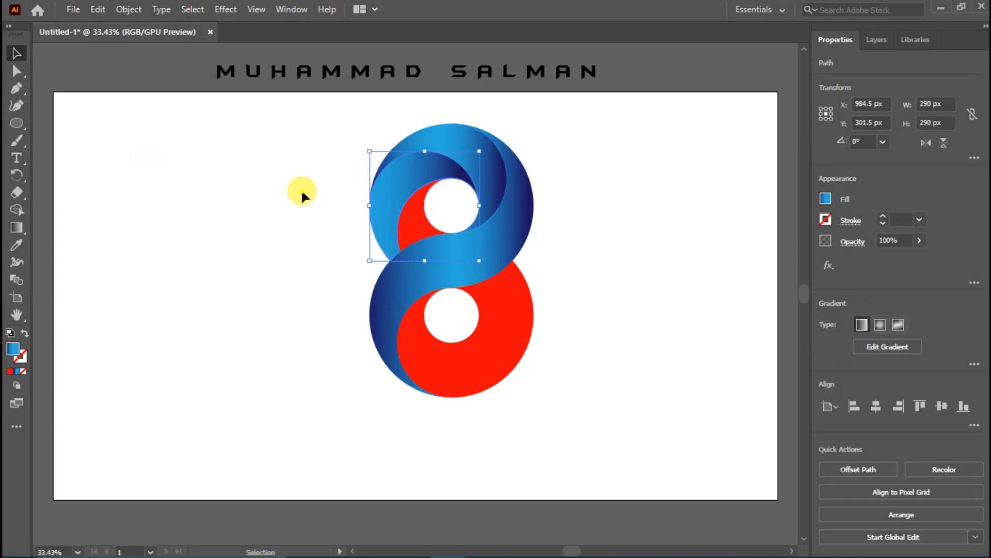
click(302, 193)
click(383, 189)
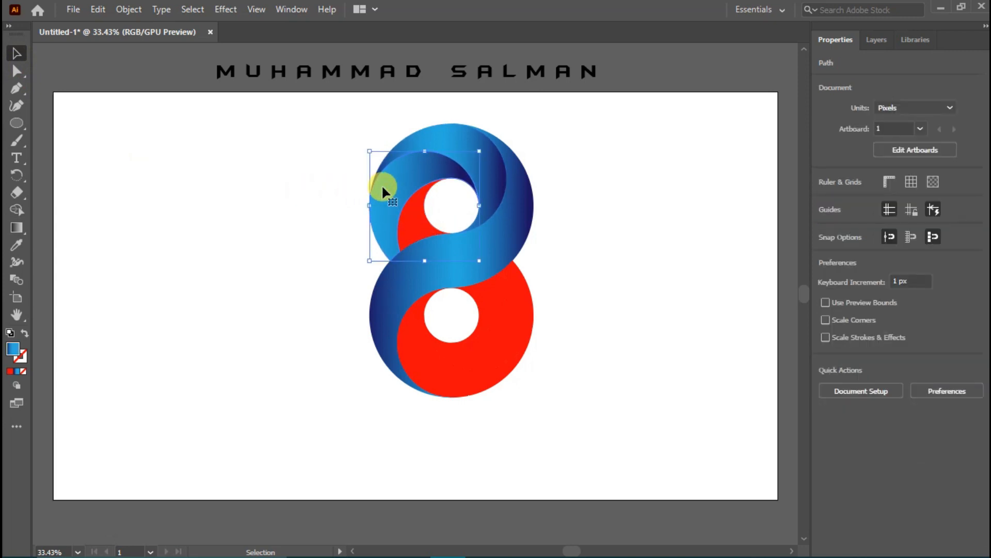
right_click(382, 189)
mouse_move(493, 459)
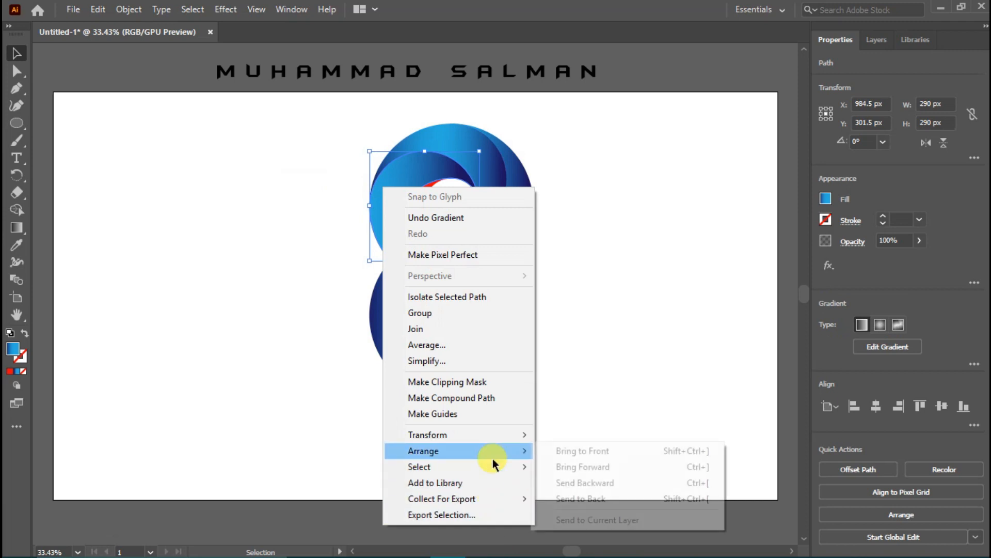
click(556, 450)
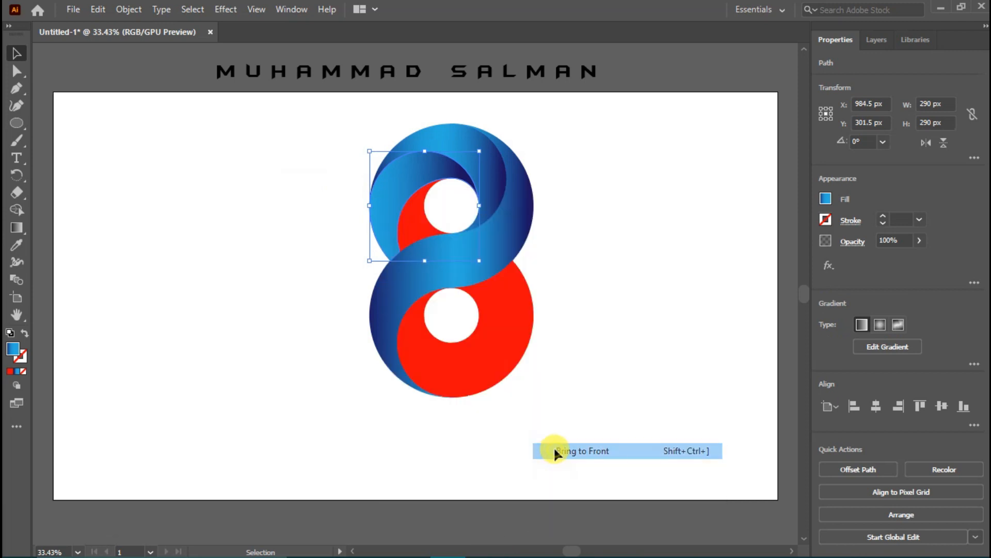
click(265, 384)
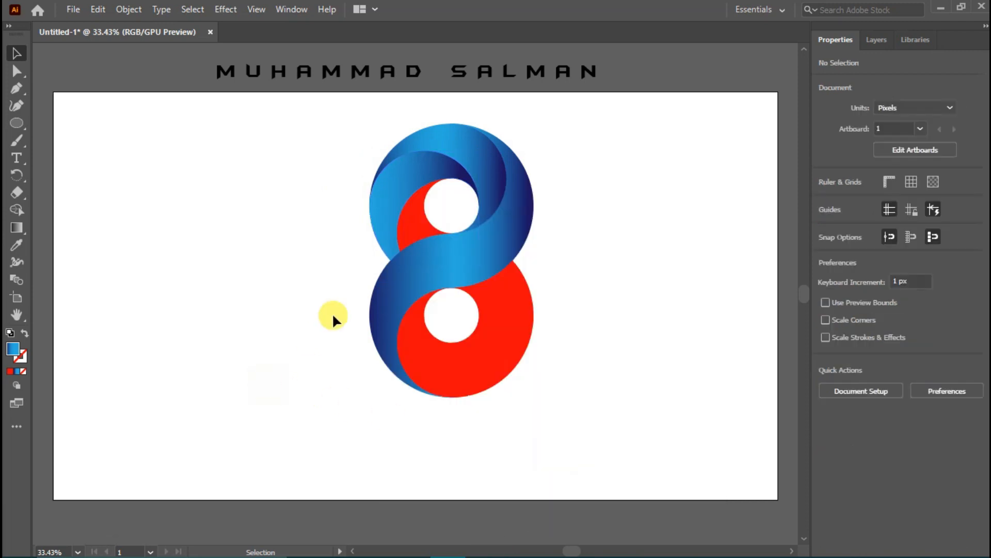
Step: Copy the upper outer crescent's blue gradient onto the small red crescent beside the upper hole with the Eyedropper
click(427, 231)
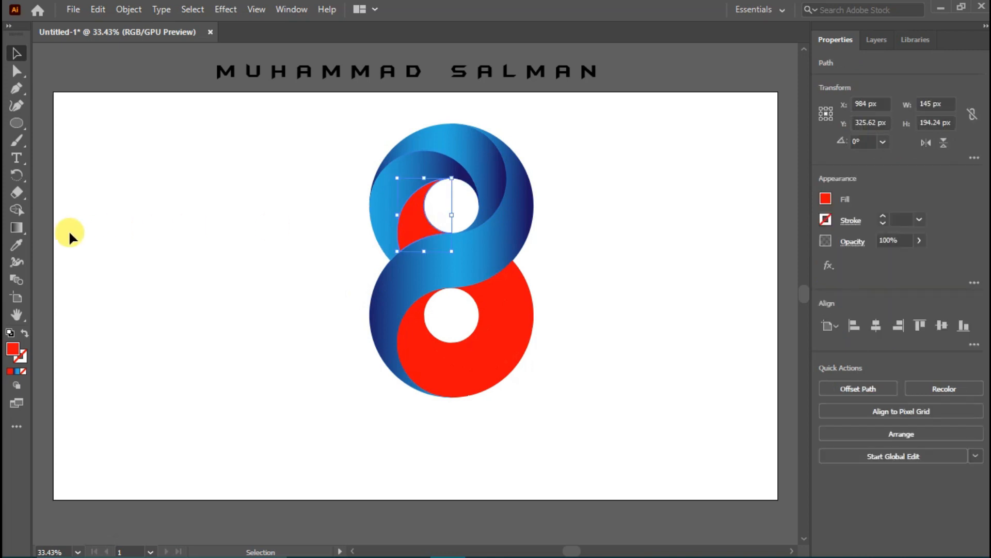
click(17, 244)
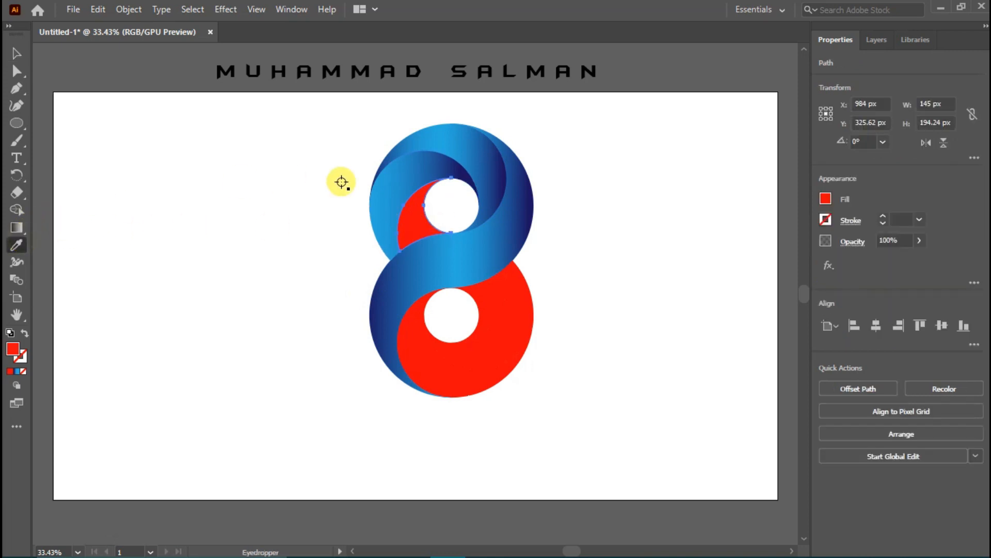
click(471, 142)
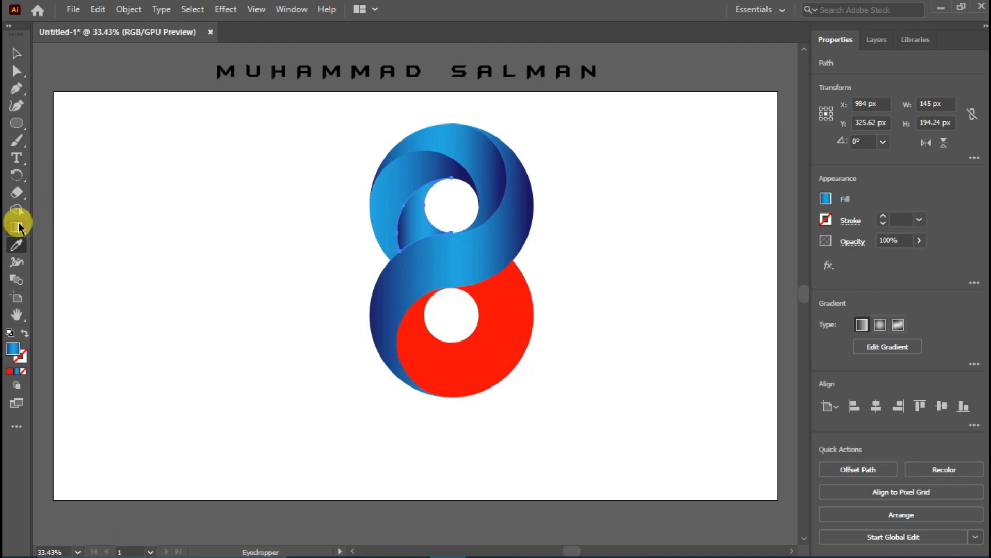
Step: Move the light blue stop of the small inner crescent's gradient right, close to the end stop, and deselect the crescent
click(18, 227)
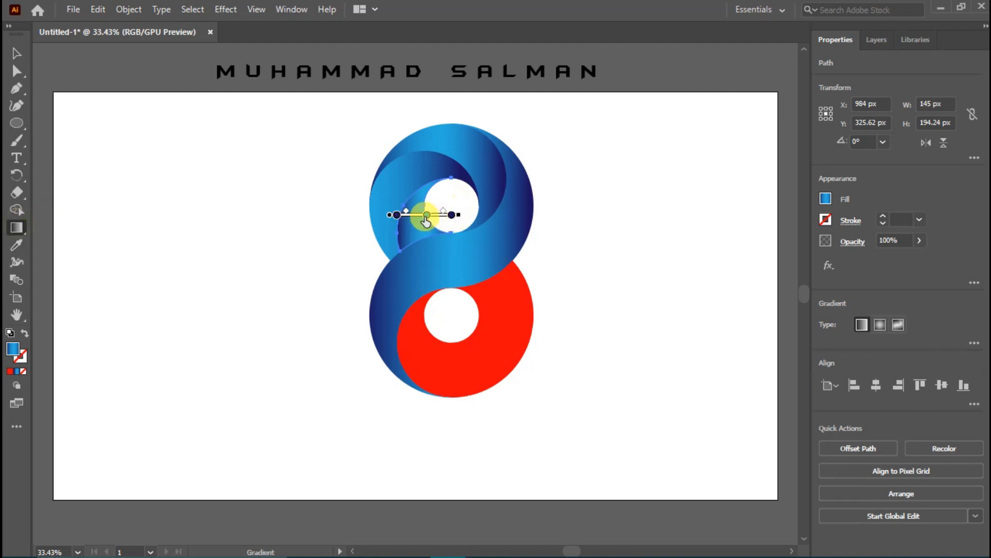
mouse_move(426, 221)
mouse_down()
mouse_move(398, 226)
mouse_move(445, 221)
mouse_up()
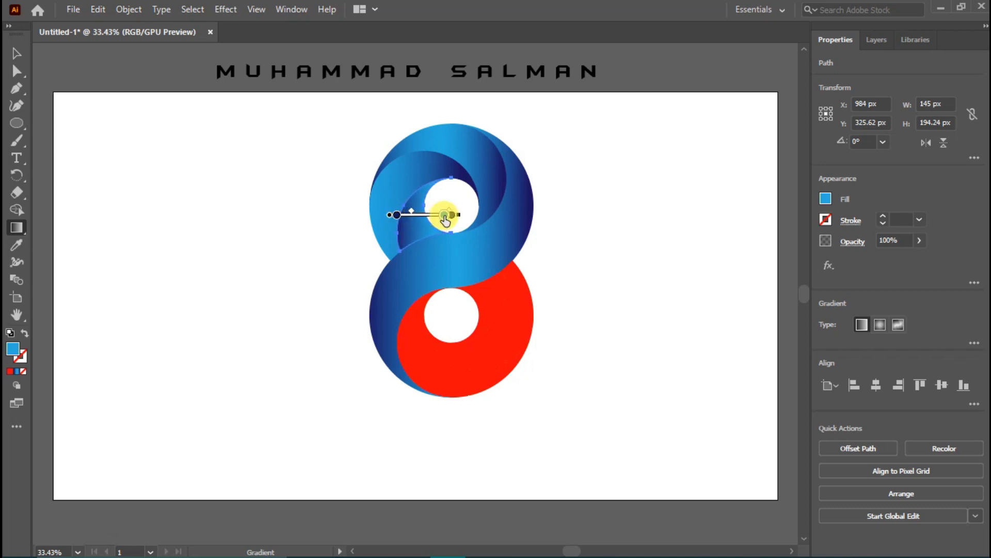
drag(446, 221, 441, 221)
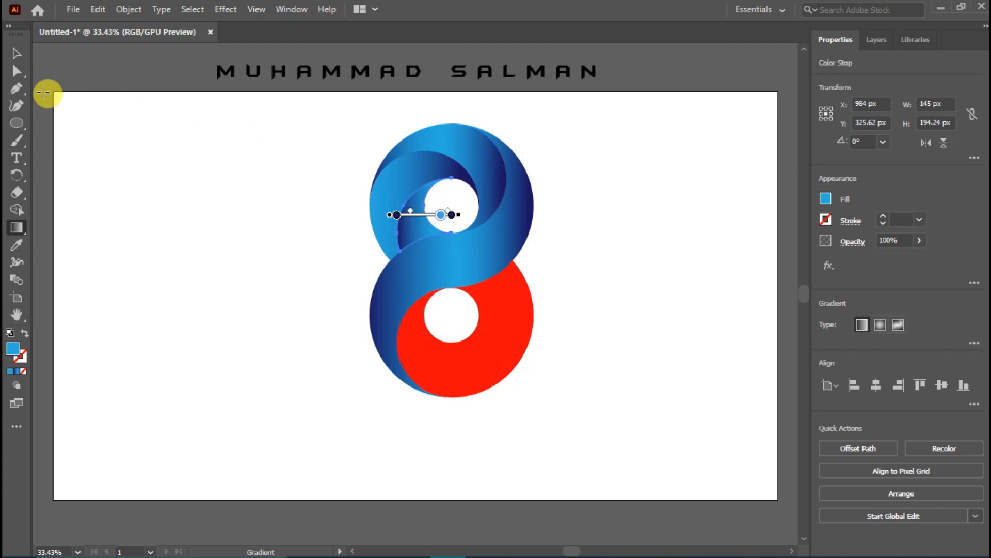
click(18, 63)
click(16, 54)
click(218, 166)
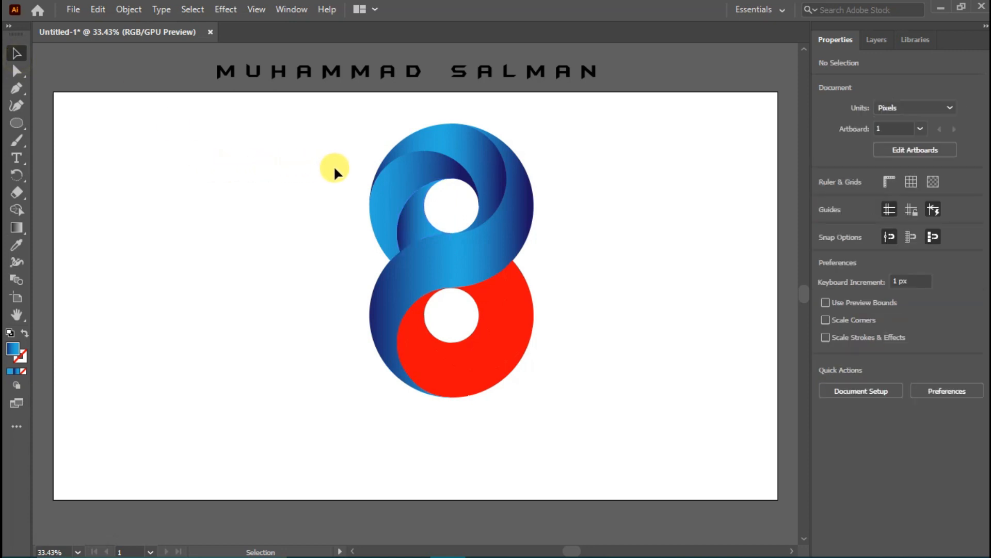
Step: Fine-tune the light blue stop of the small inner crescent's gradient so it sits just inside the upper hole's left edge
click(410, 213)
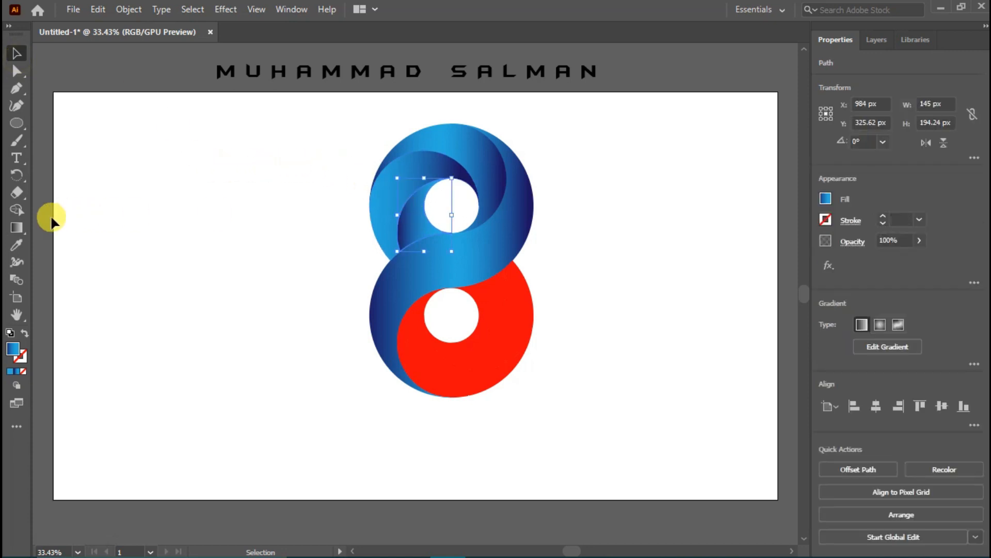
click(17, 228)
click(453, 215)
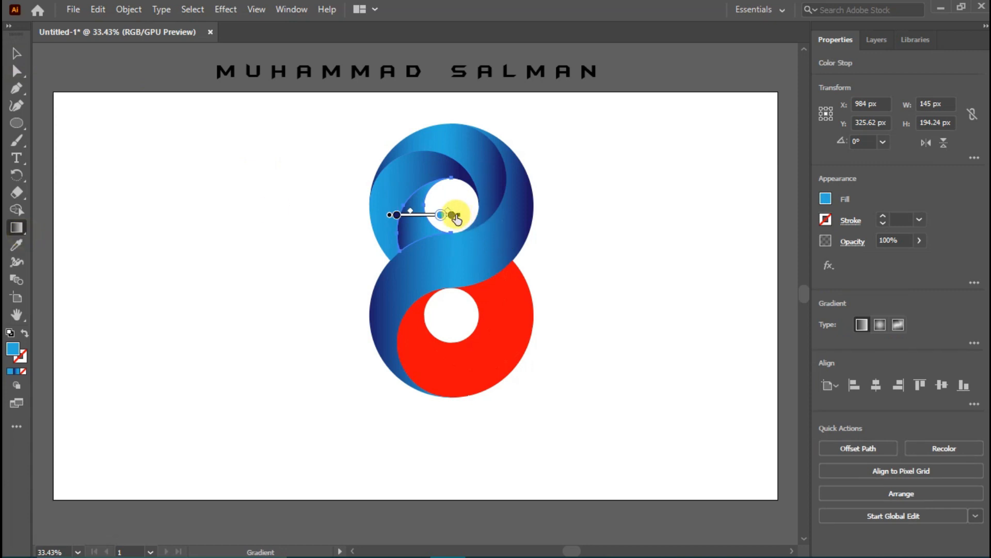
mouse_move(457, 212)
mouse_down()
mouse_move(506, 206)
mouse_move(451, 223)
mouse_up()
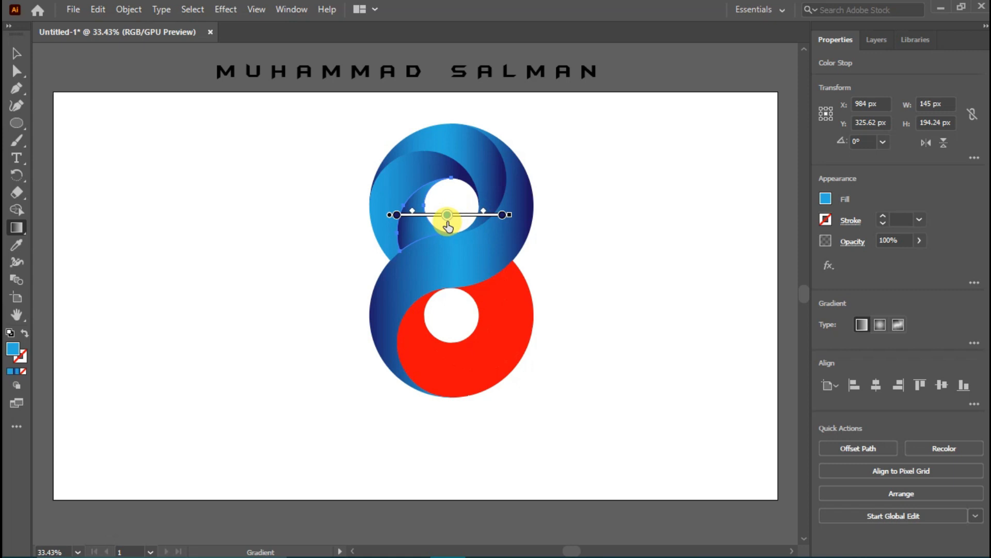
click(15, 54)
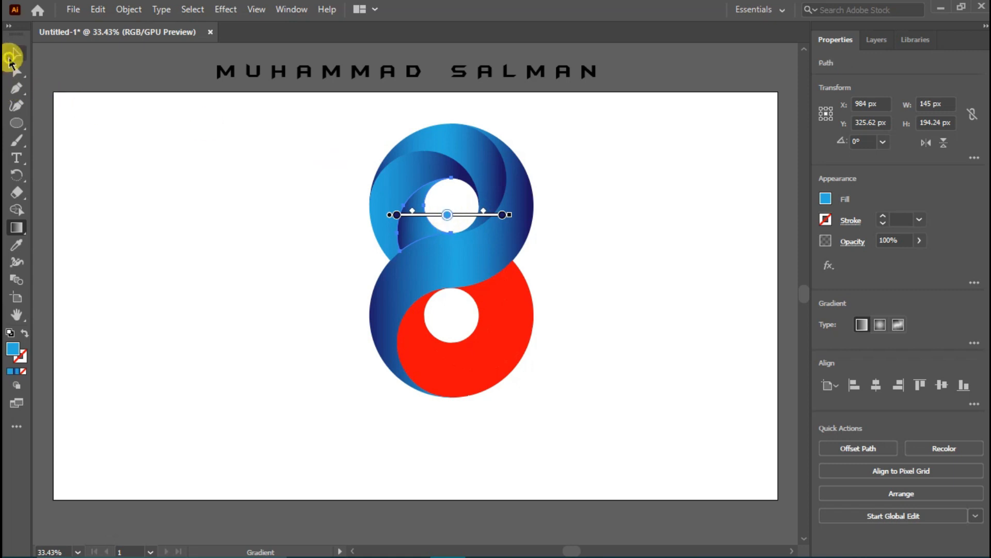
click(233, 179)
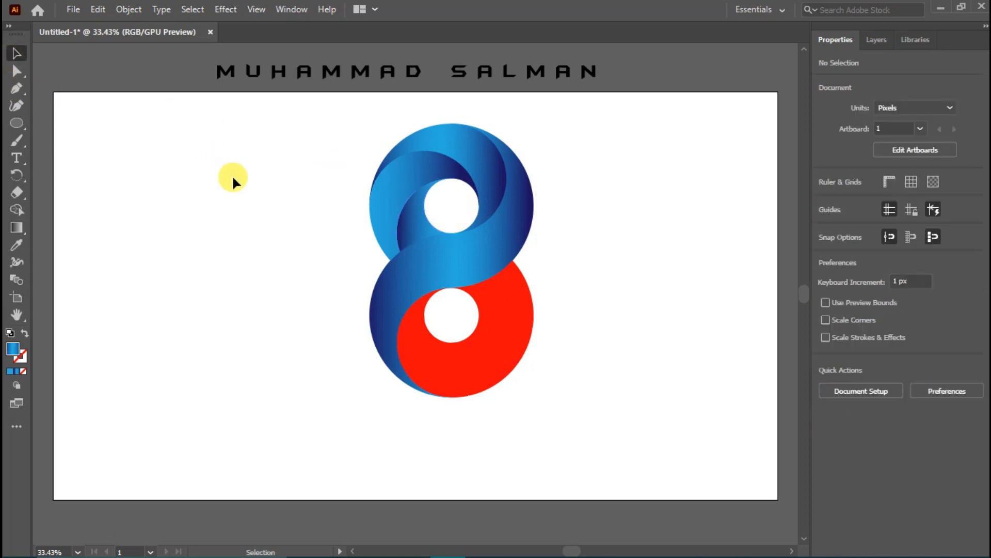
click(417, 211)
click(16, 228)
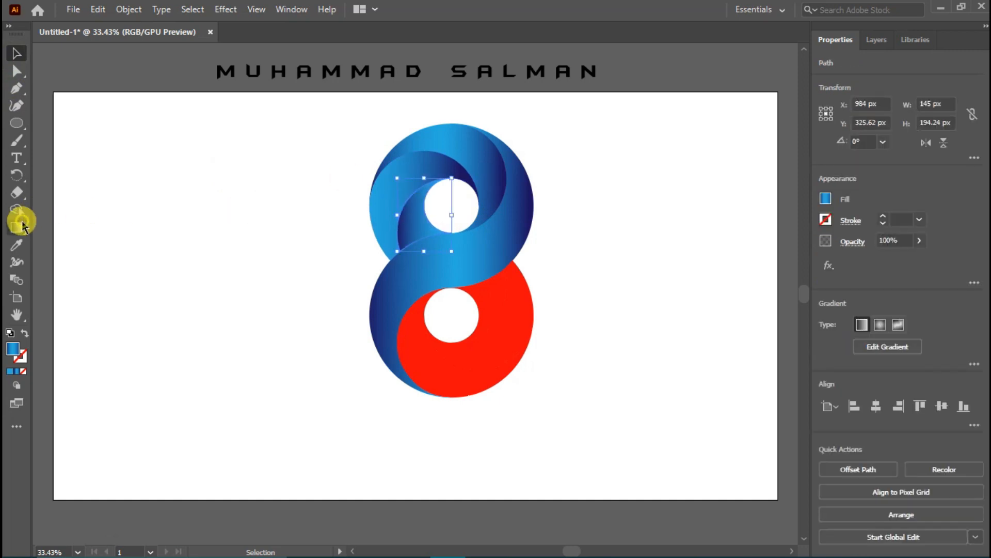
mouse_move(451, 218)
mouse_down()
mouse_move(368, 223)
mouse_move(448, 220)
mouse_up()
mouse_move(445, 220)
mouse_down()
mouse_move(437, 220)
mouse_move(502, 220)
mouse_move(437, 221)
mouse_up()
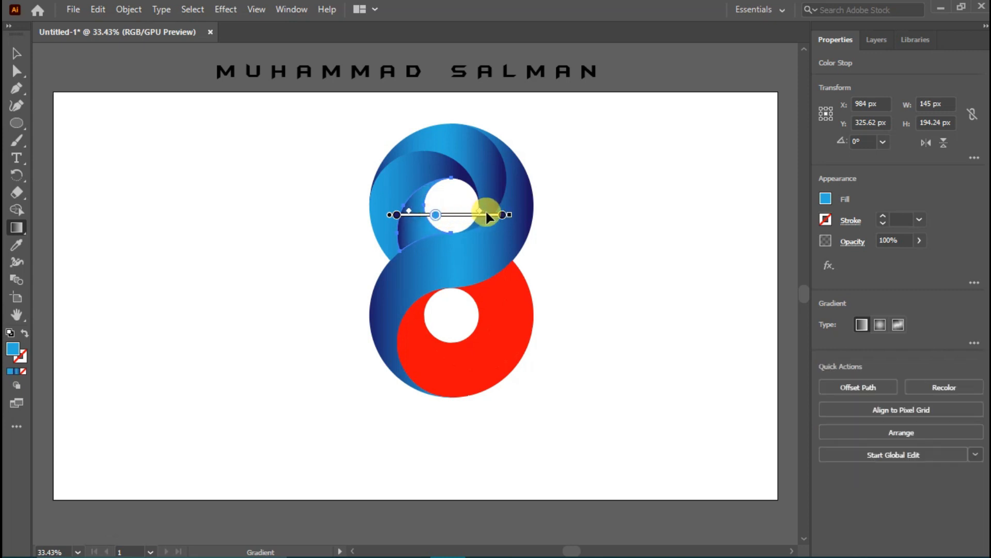
Step: Move the dark end stop of the inner crescent's gradient next to the dark start stop and deselect the crescent
drag(501, 215, 408, 224)
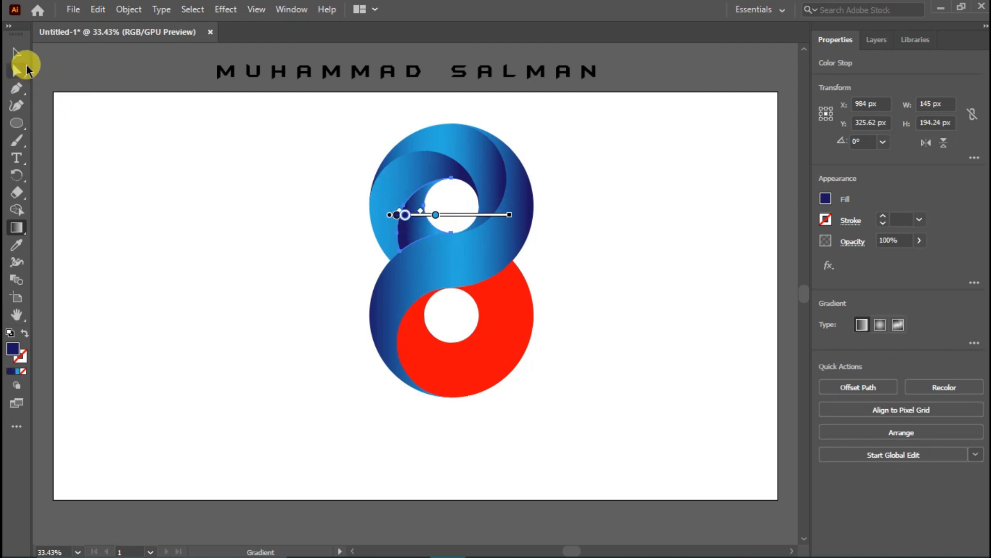
click(17, 57)
click(136, 102)
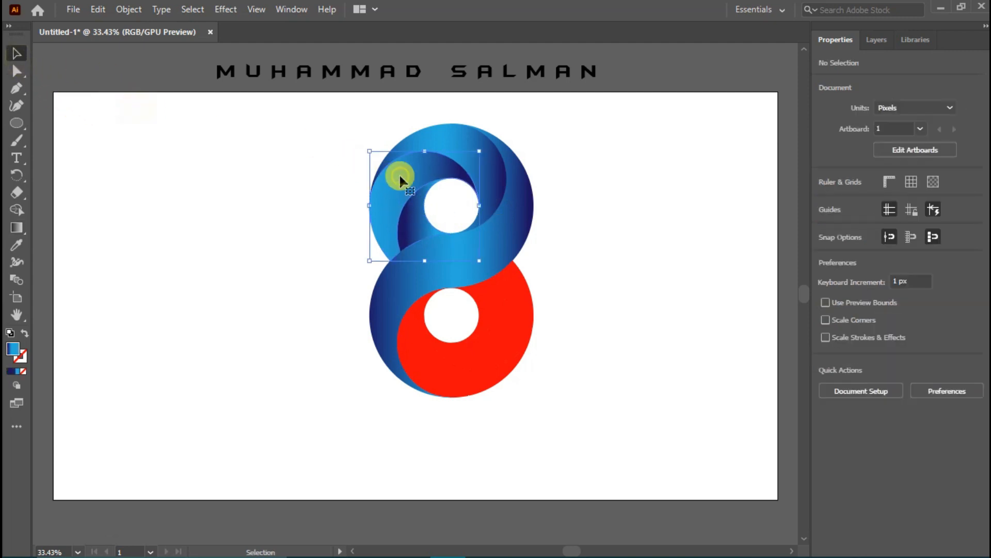
Step: Shift the light blue gradient stop of the upper loop's left segment further left, outside the figure, and deselect the segment
click(17, 227)
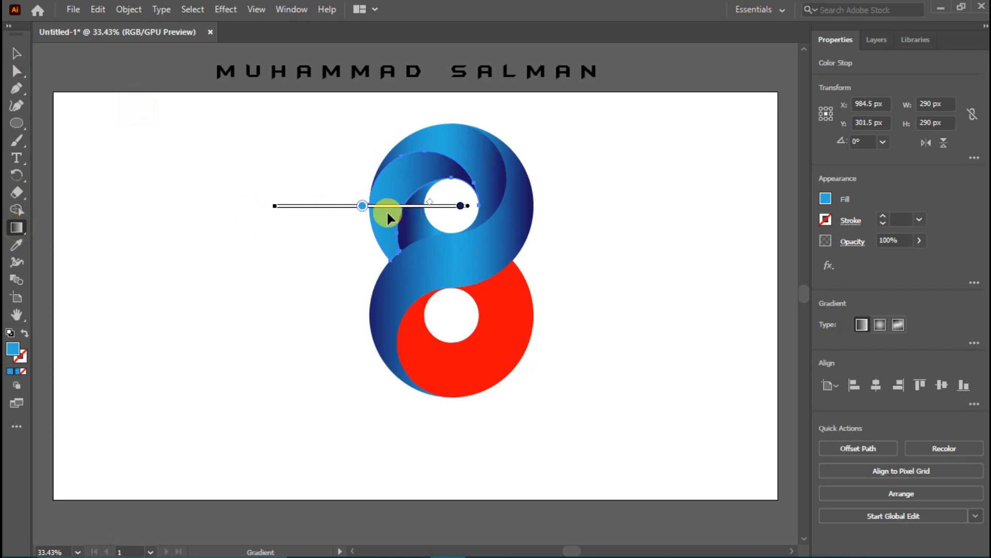
drag(361, 206, 329, 206)
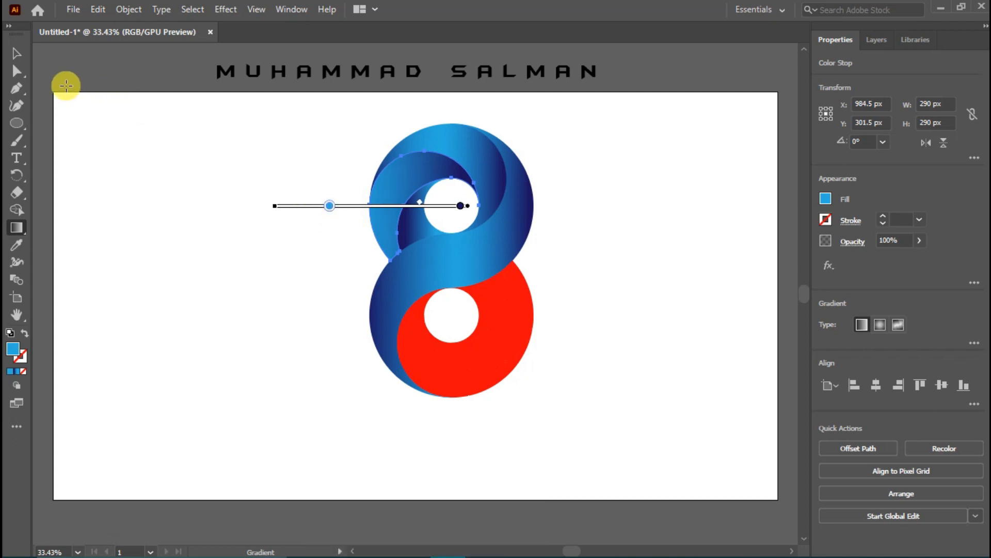
click(16, 53)
click(134, 150)
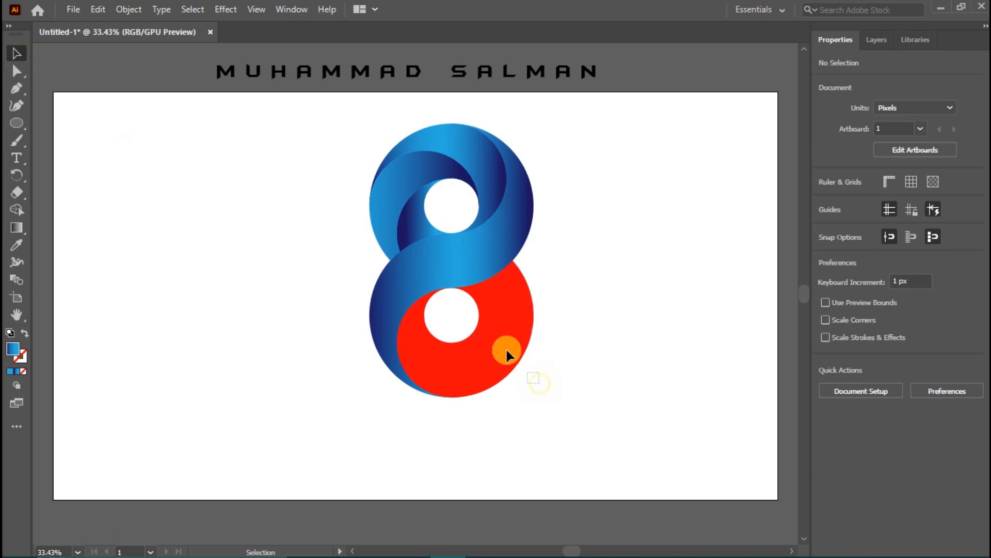
Step: Delete the remaining red shape and the white circle of the lower loop
click(454, 310)
key(Delete)
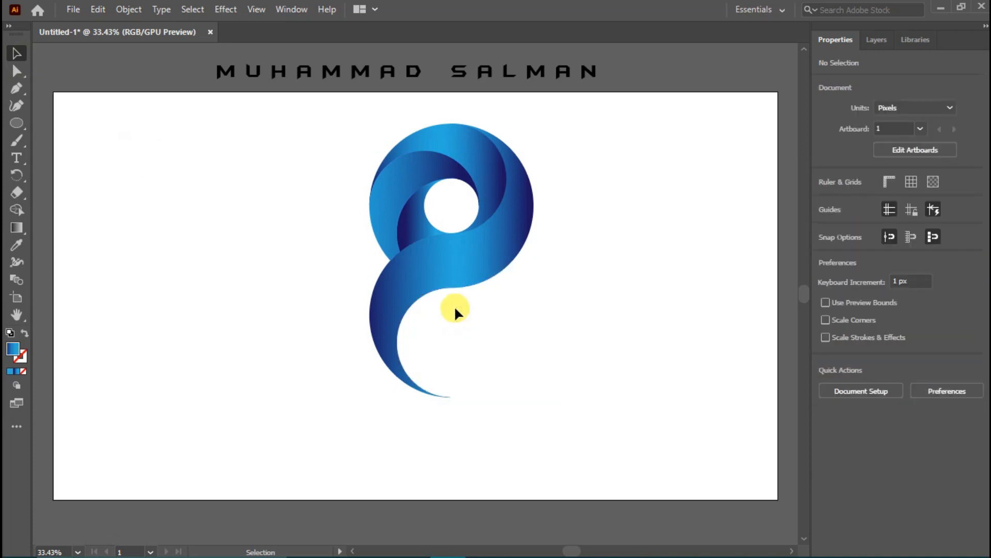
Step: Duplicate the upper loop's three inner gradient segments, rotate the copy 180°, and place it in the lower loop
drag(360, 137, 531, 325)
key(ctrl+z)
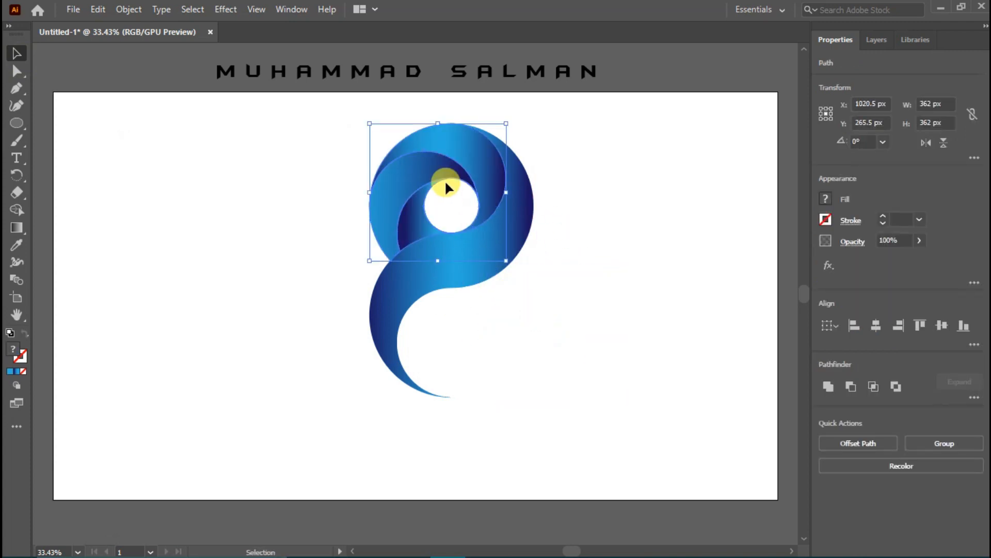
drag(423, 162, 582, 323)
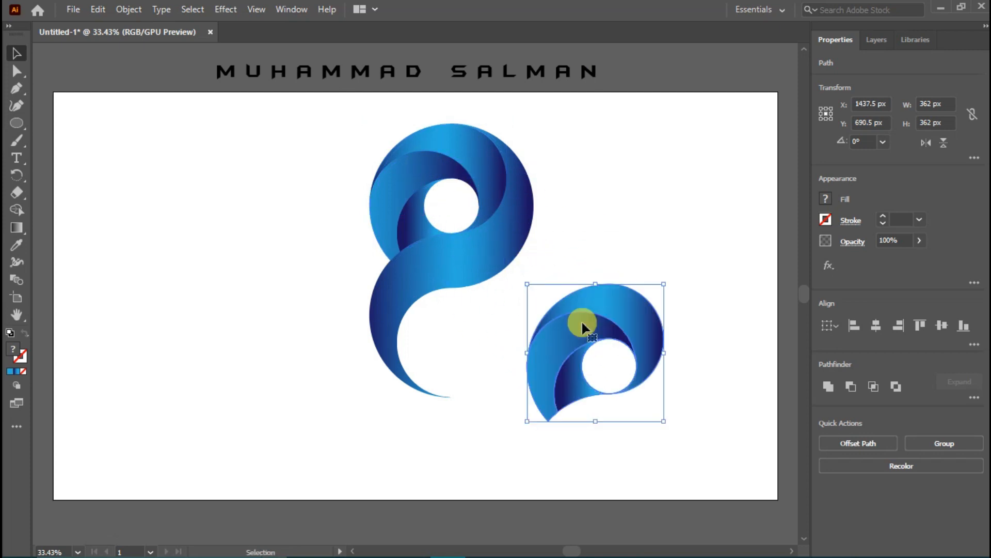
drag(670, 277, 437, 377)
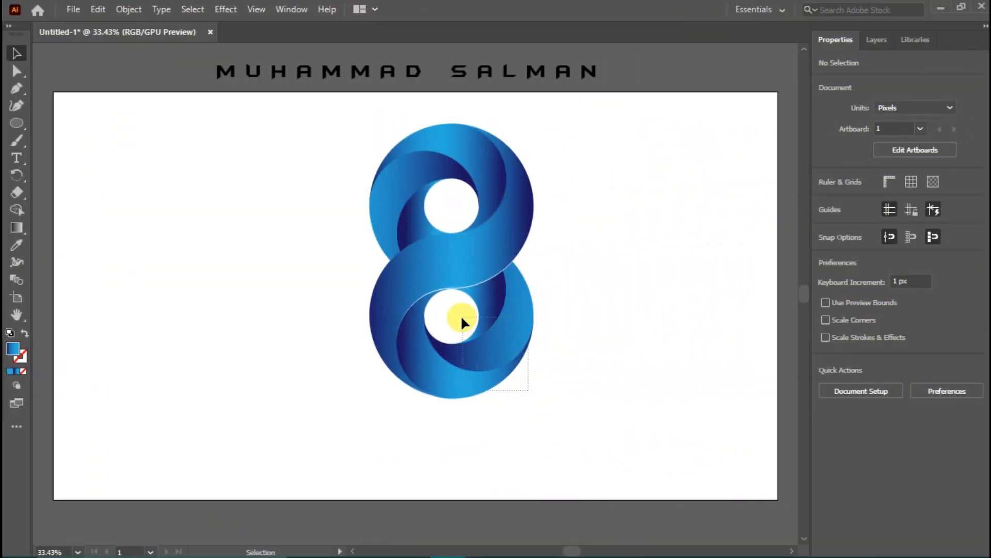
Step: Nudge the rotated copy up until it meets the central S-shaped segment without a gap, and deselect it
click(462, 318)
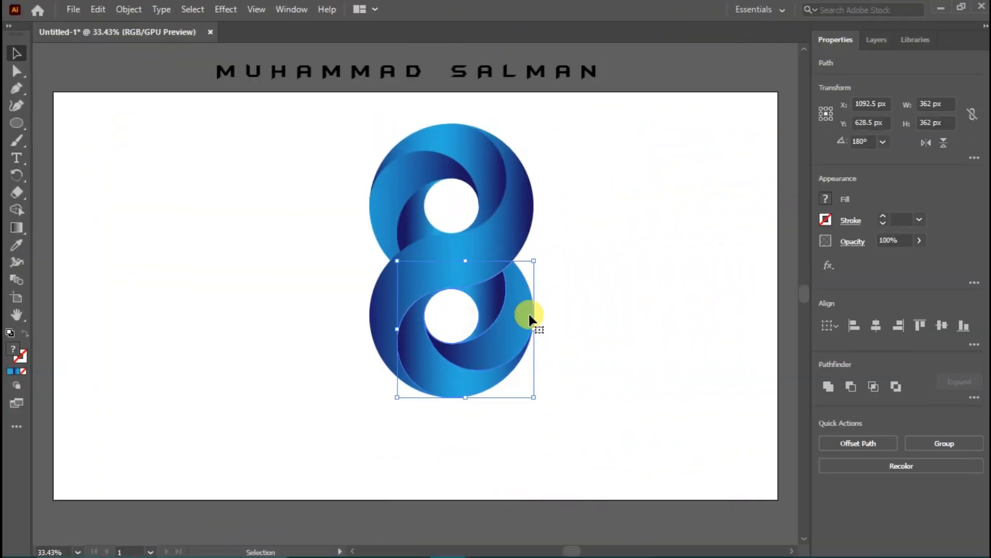
click(600, 348)
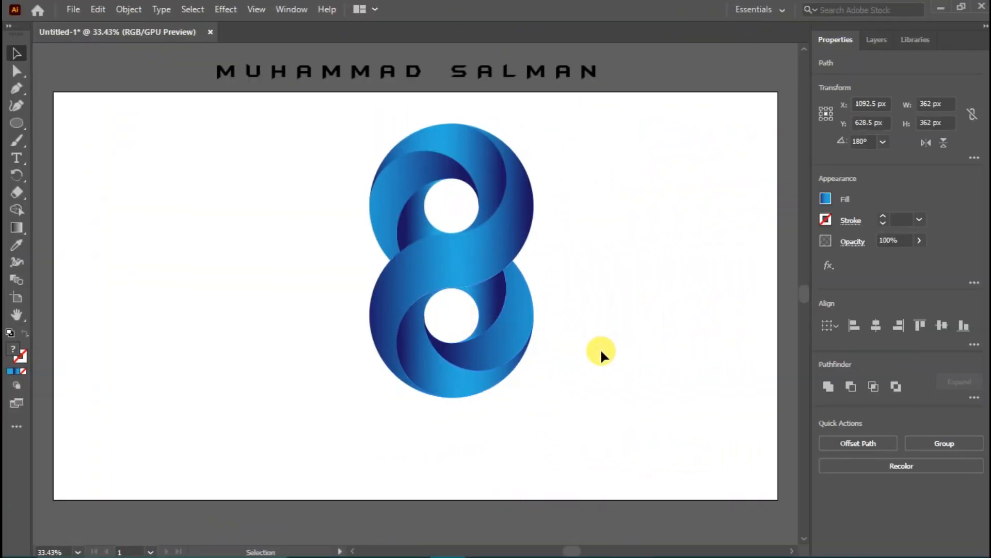
click(454, 332)
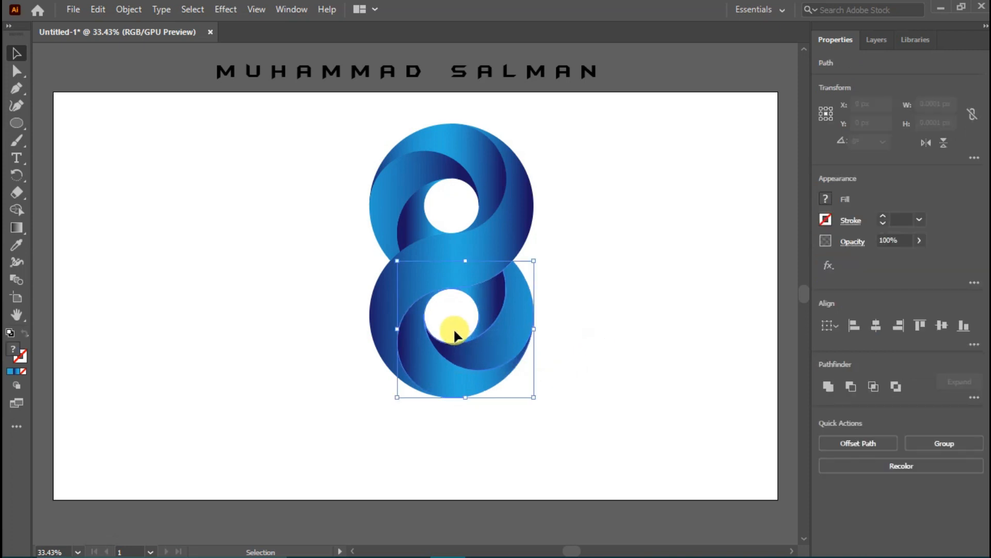
click(599, 371)
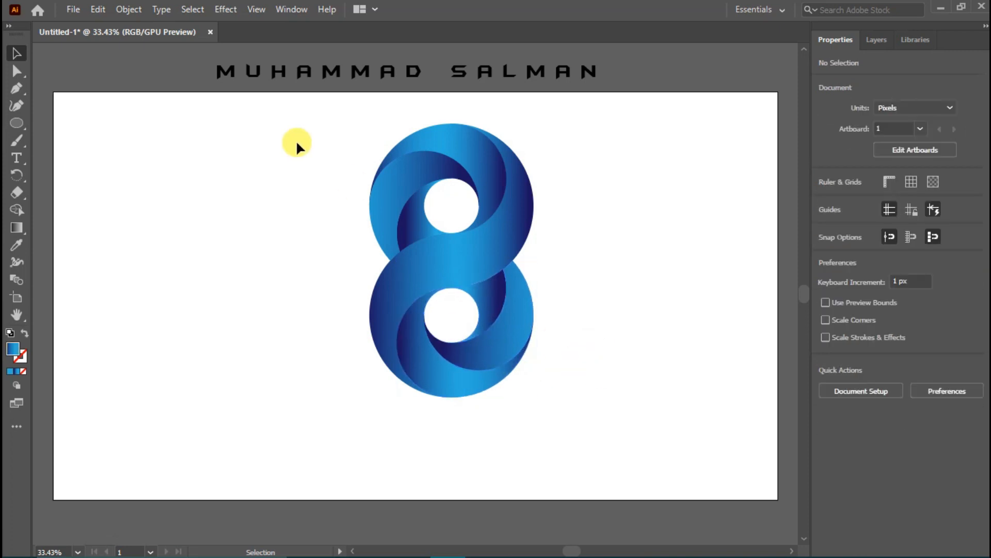
Step: Move the whole figure eight left, enlarge it proportionally to about 501 by 835 px, fine-tune its position, and deselect it
drag(314, 128, 566, 407)
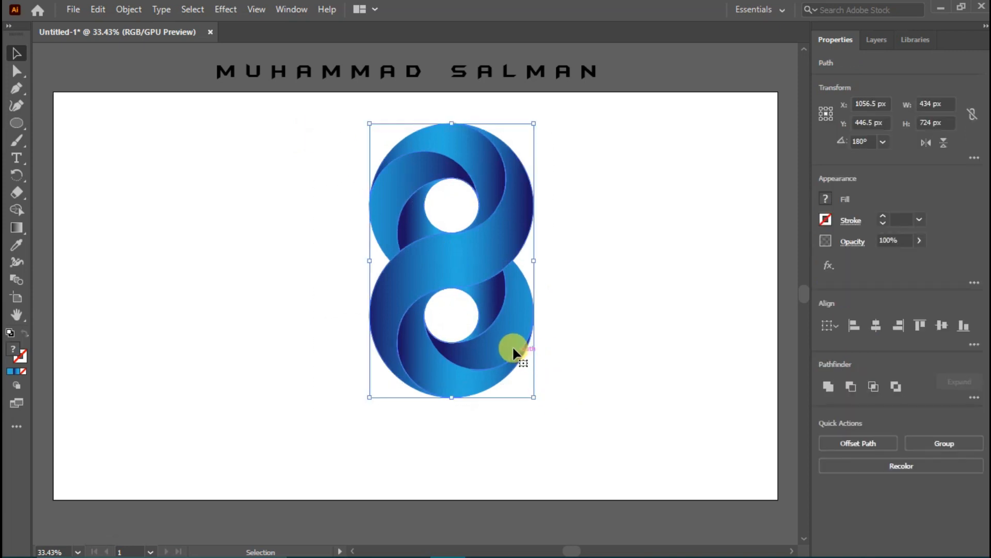
drag(512, 345, 444, 358)
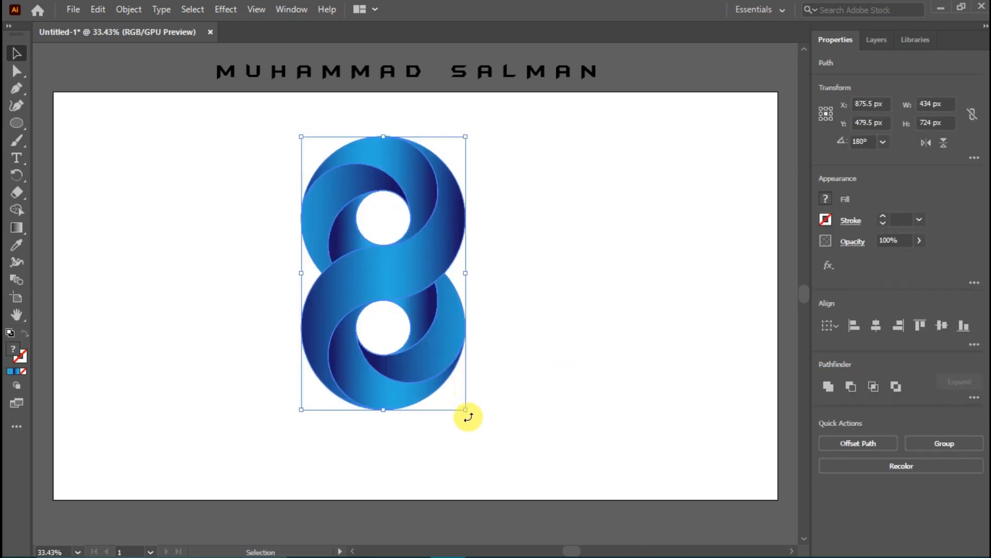
drag(466, 411, 478, 430)
drag(440, 368, 450, 378)
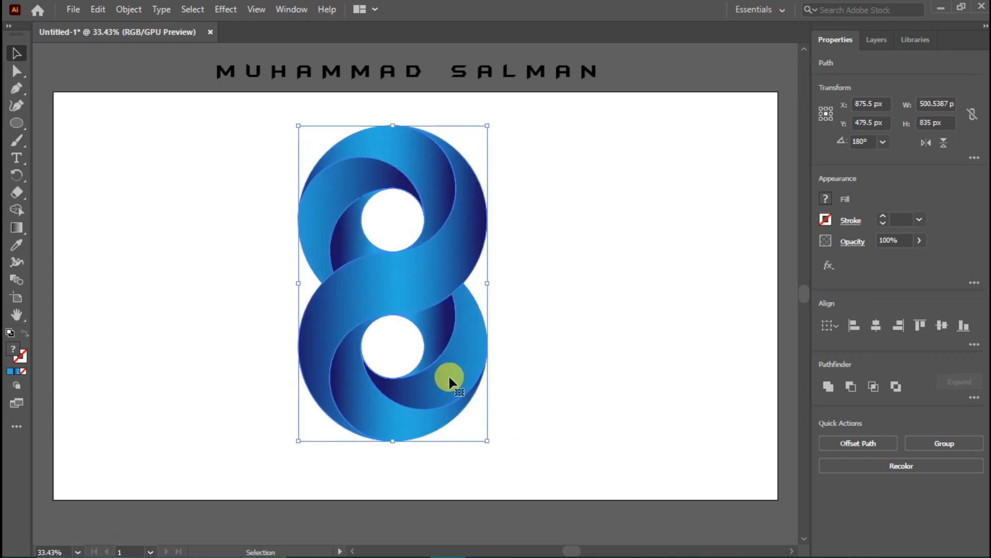
click(547, 382)
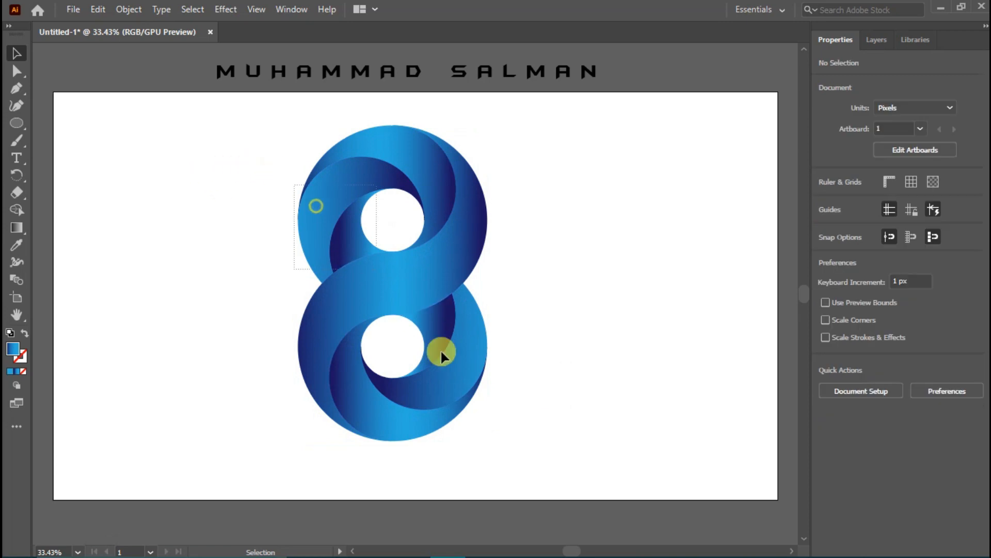
click(419, 305)
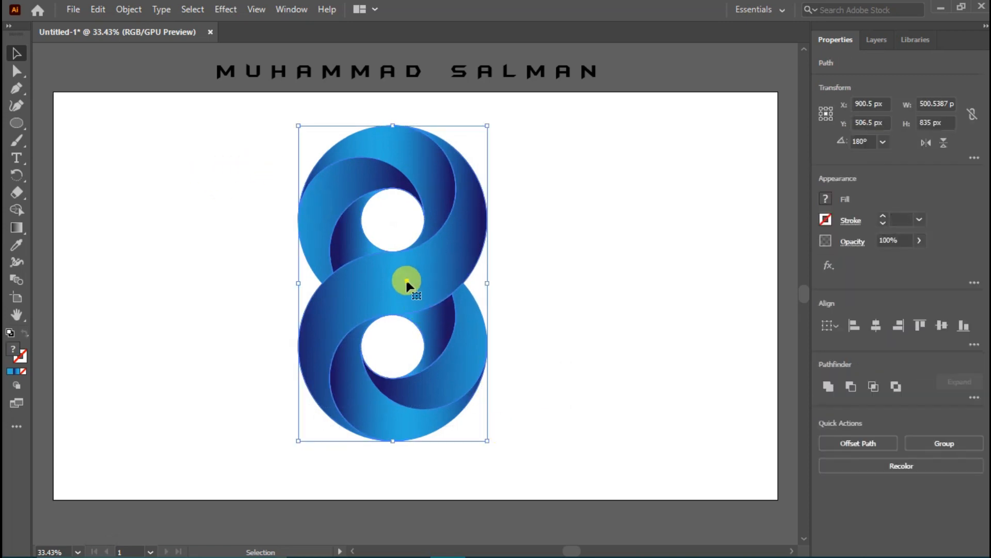
drag(406, 283, 414, 282)
click(565, 312)
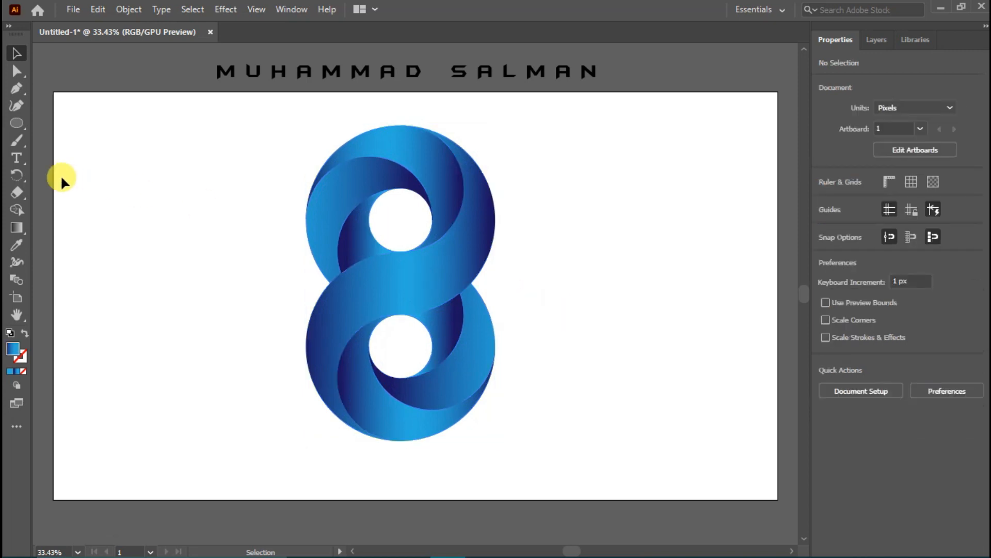
Step: Add a placeholder text object to the right of the upper loop and enlarge it to about 59 pt
click(26, 156)
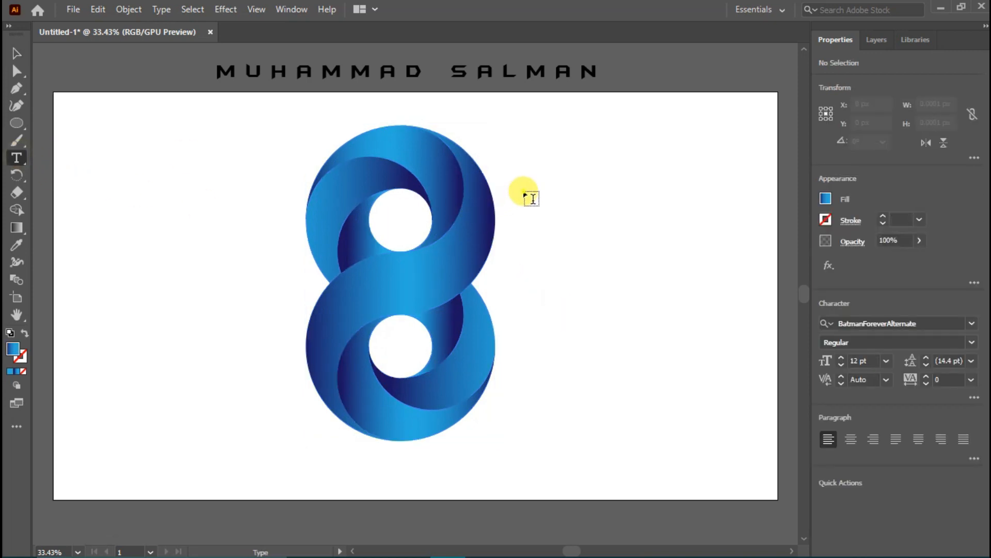
click(523, 190)
click(14, 53)
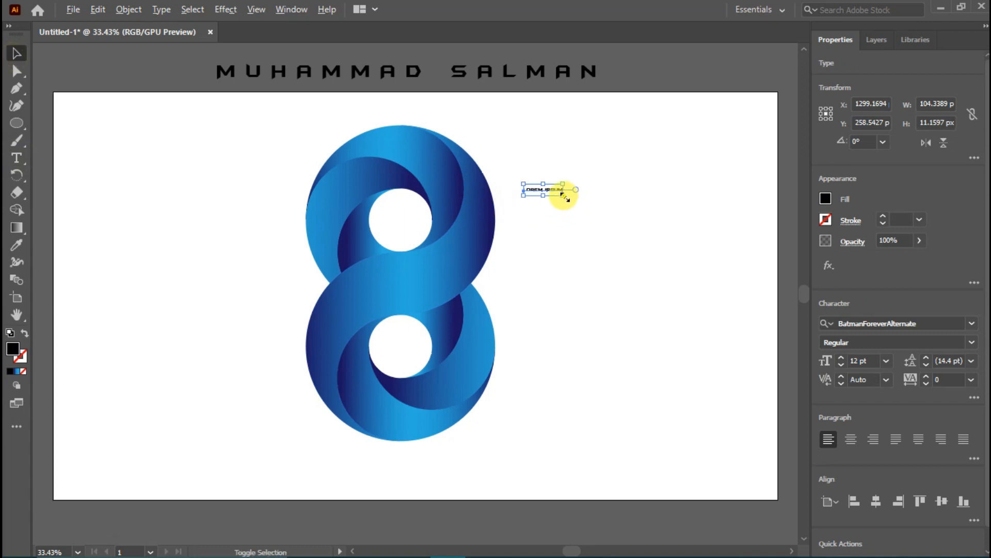
drag(564, 196, 652, 177)
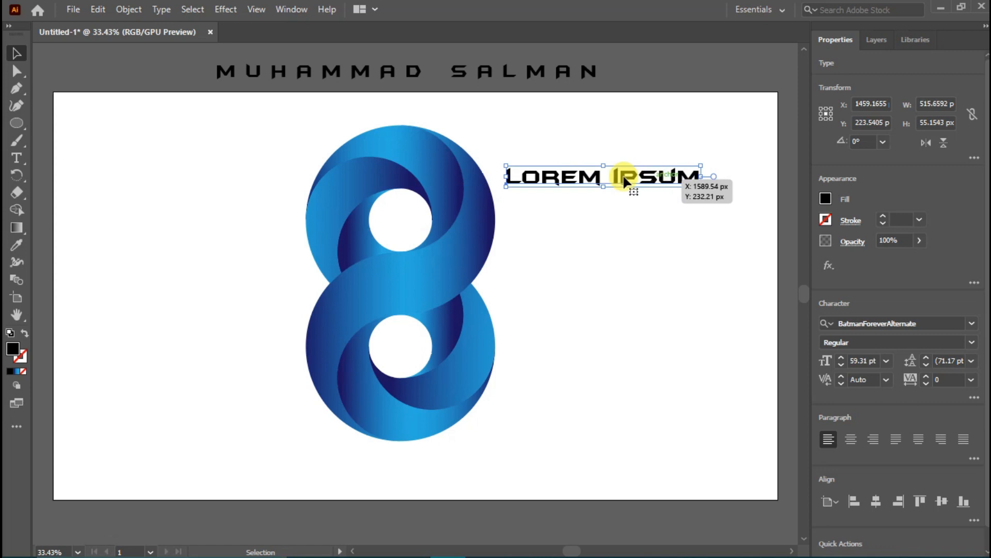
Step: Replace the placeholder text beside the figure with "YOUR LOGO" and finish editing the text
click(15, 156)
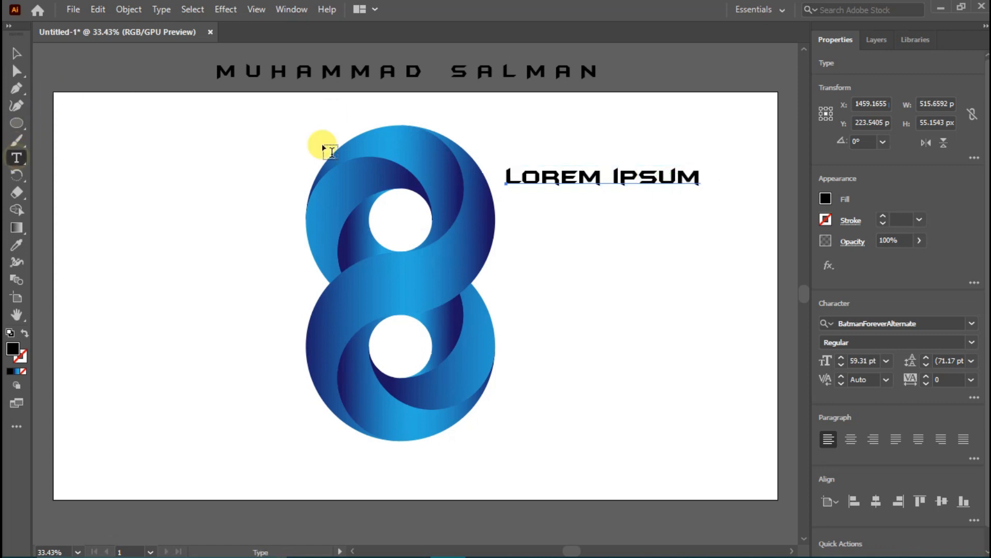
click(573, 196)
key(ctrl+a)
key(BackSpace)
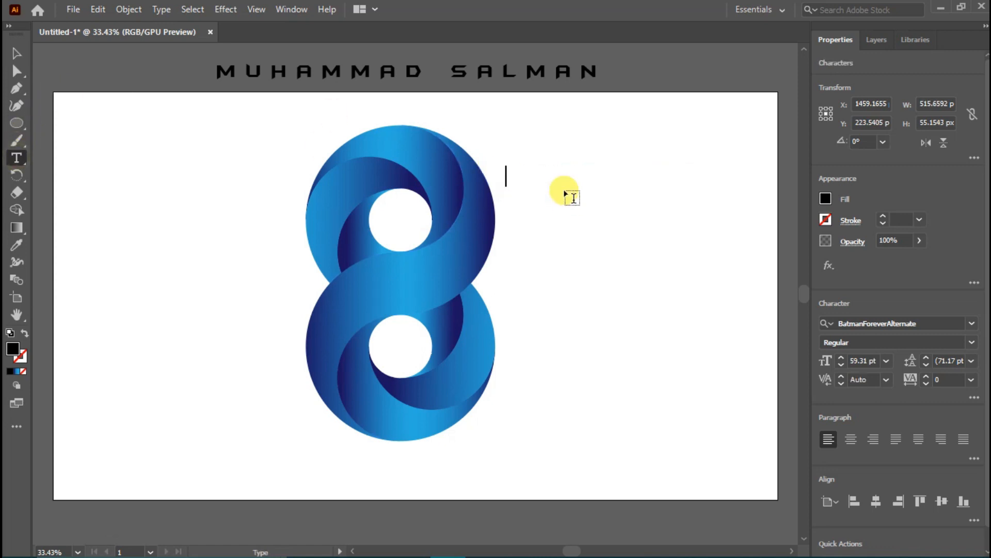
text(YOU)
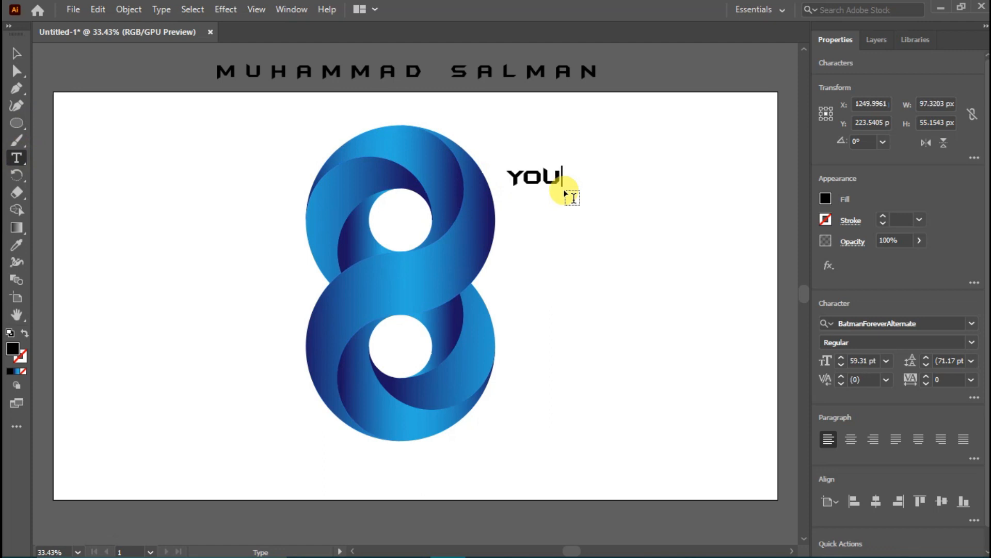
text(R LOG)
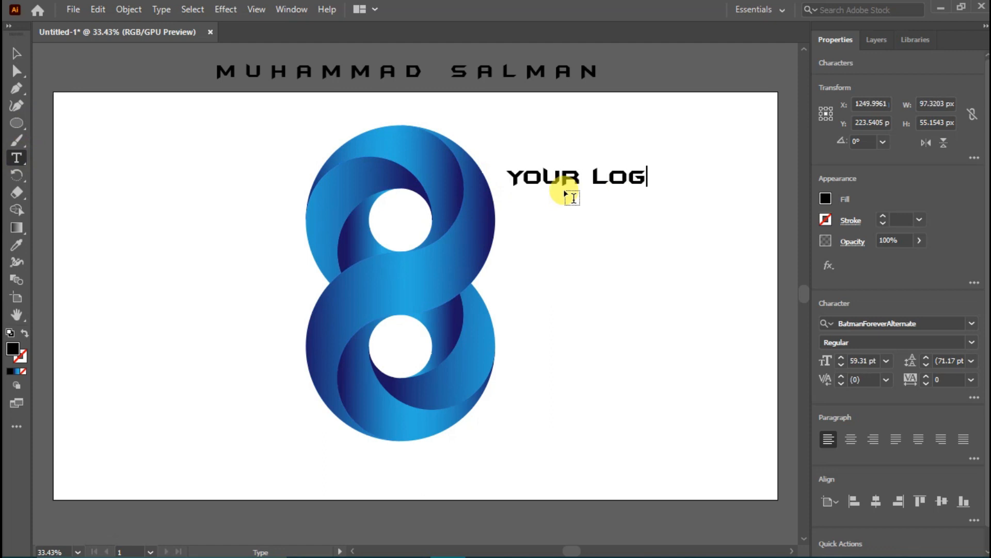
text(O)
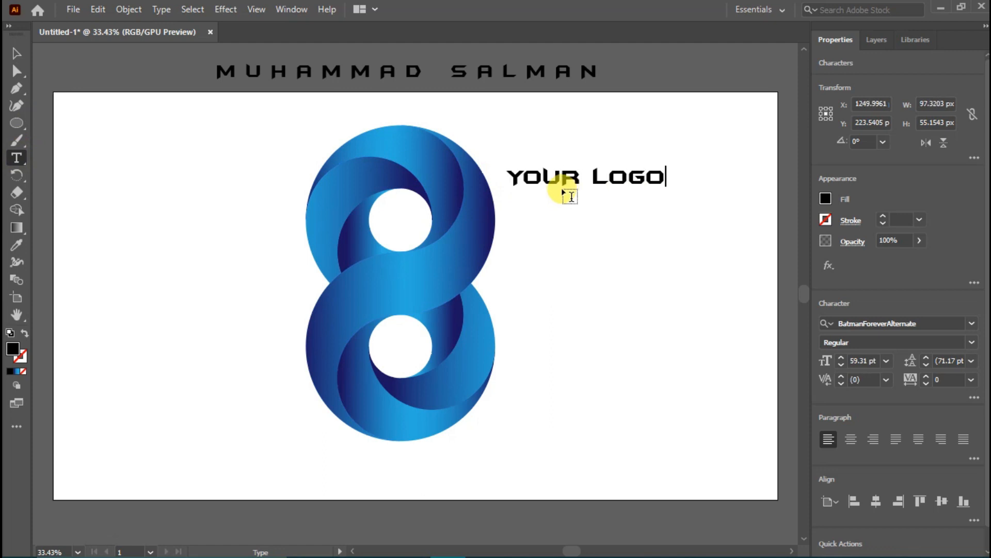
click(16, 53)
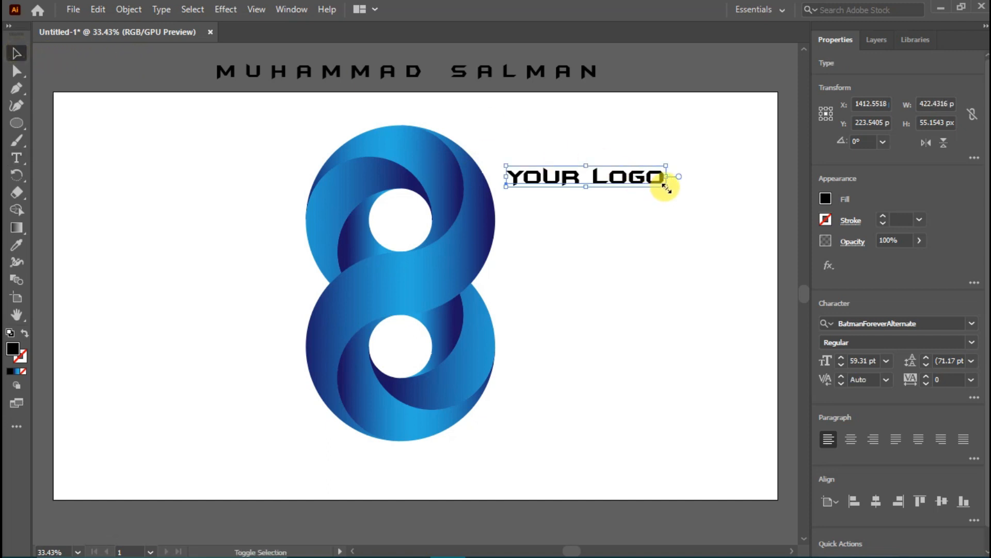
Step: Enlarge the "YOUR LOGO" text to about 81 pt and place a copy of it directly below
drag(666, 187, 680, 262)
Step: Replace the wording of the lower "YOUR LOGO" copy with "SLOGAN"
click(17, 157)
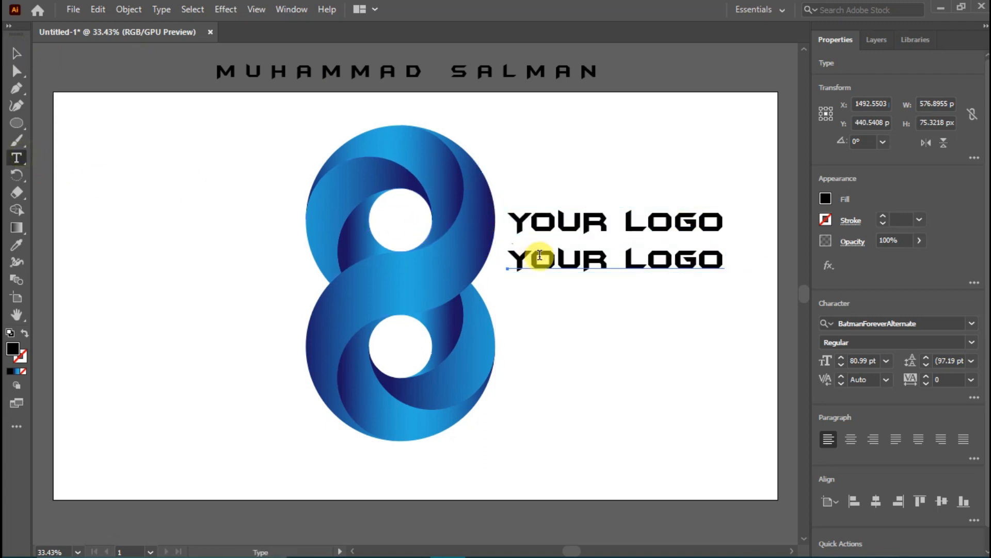
click(561, 262)
key(ctrl+a)
key(BackSpace)
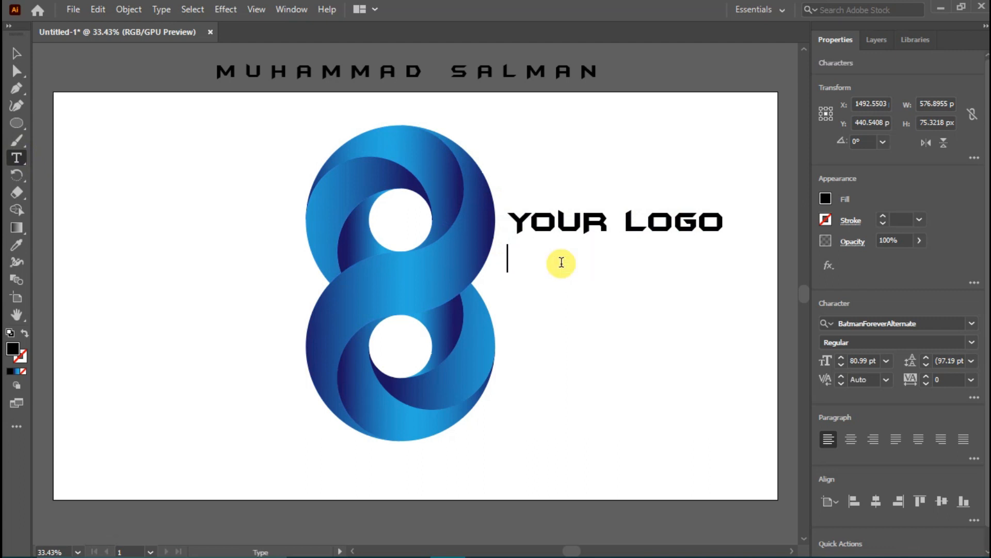
text(SLOGAN)
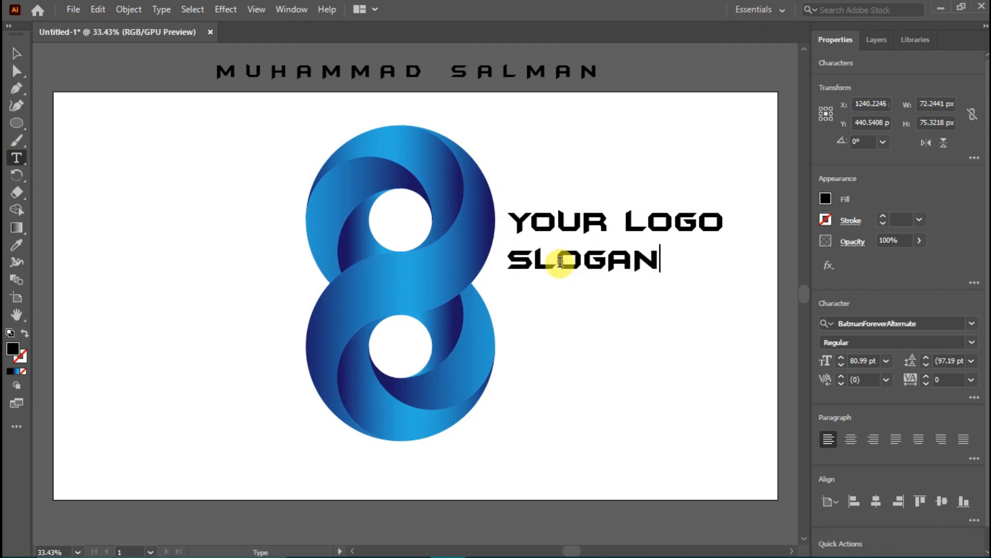
Step: Shrink the "SLOGAN" text to about 59 pt and widen its letter tracking to 440
click(17, 53)
drag(604, 264, 678, 263)
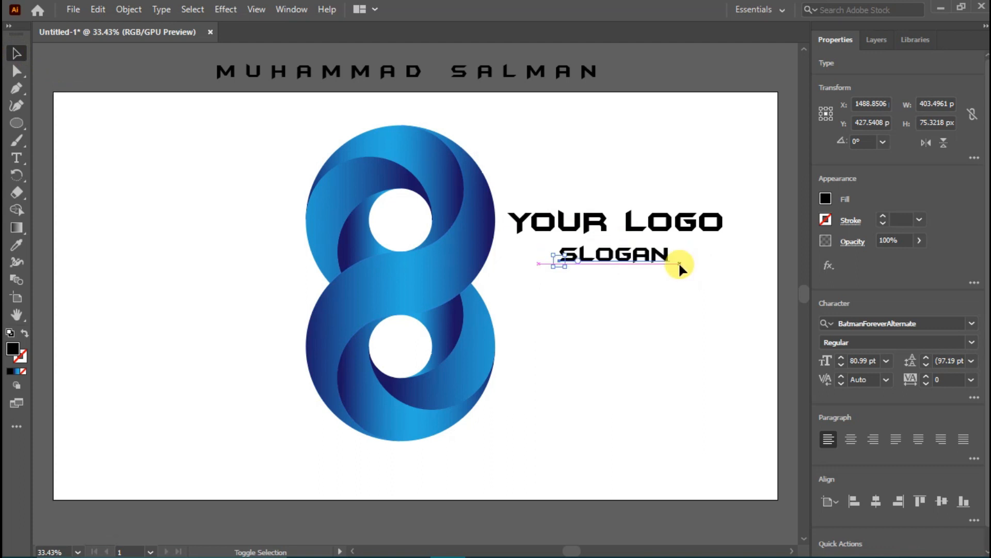
key(alt+Right)
key(alt+Right)
key(alt+Right)
key(alt+Right)
key(alt+Right)
key(alt+Right)
key(alt+Right)
key(alt+Right)
key(alt+Right)
key(alt+Right)
key(alt+Right)
key(alt+Right)
key(alt+Right)
key(alt+Right)
key(alt+Right)
key(alt+Right)
key(alt+Right)
key(alt+Right)
key(alt+Right)
key(alt+Right)
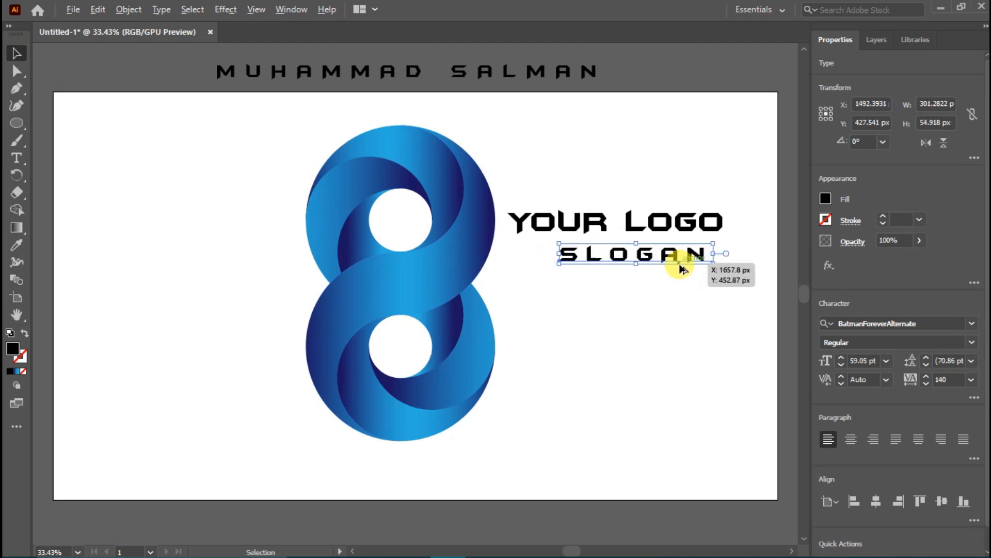
Step: Move "SLOGAN" left and up to about X 1497, Y 415 px so it sits centered under "YOUR LOGO", and deselect it
key(Left)
key(Left)
key(Left)
key(Left)
key(Left)
key(Left)
key(Left)
key(Left)
key(Left)
key(Left)
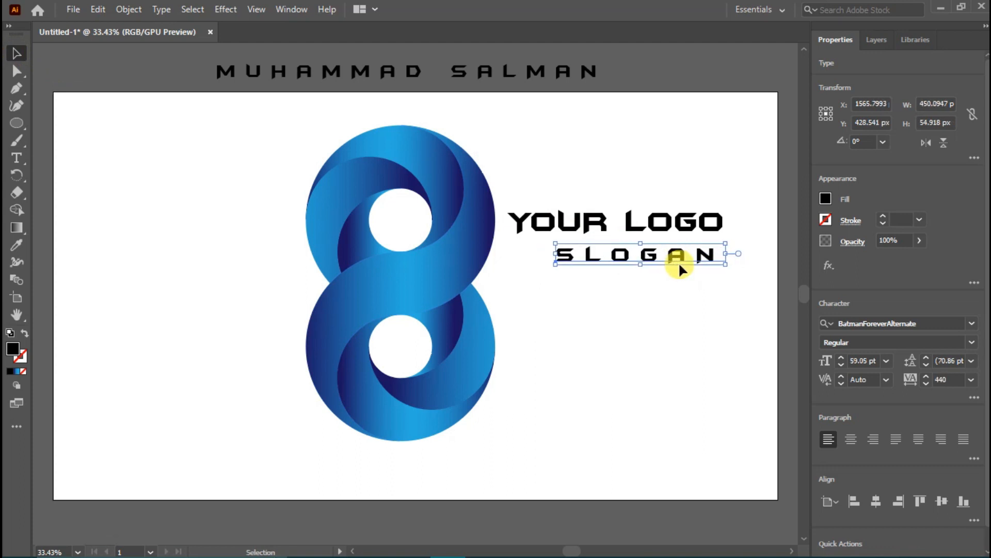
key(Left)
key(Left)
key(Left)
key(Left)
drag(677, 260, 657, 250)
click(653, 293)
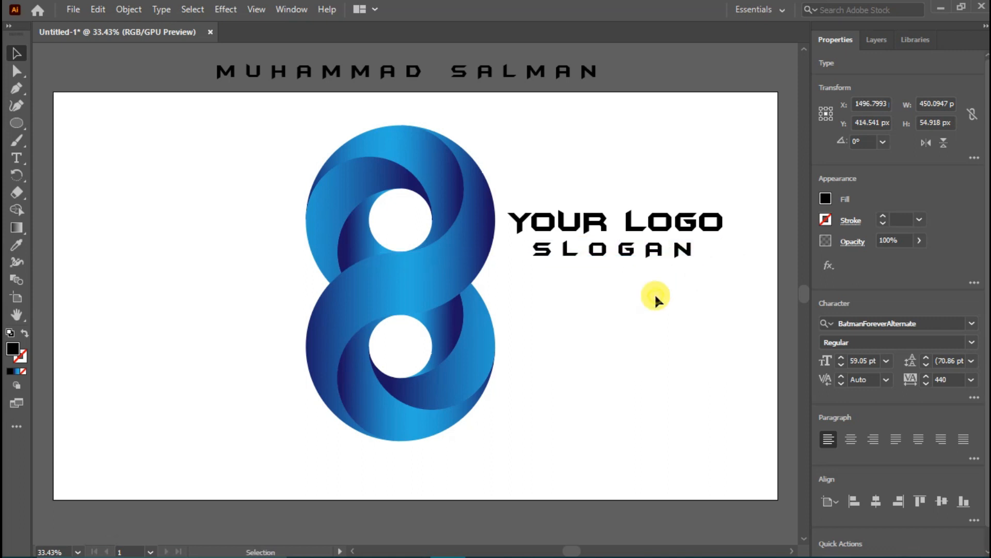
Step: Move both text lines together down to about Y 497 px, beside the middle of the figure eight, and deselect them
drag(580, 195, 644, 297)
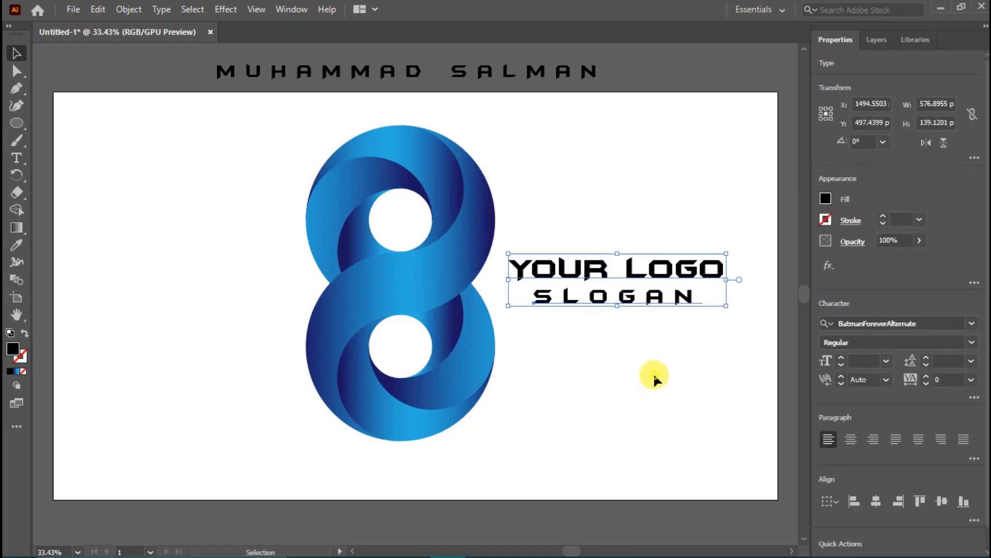
click(653, 373)
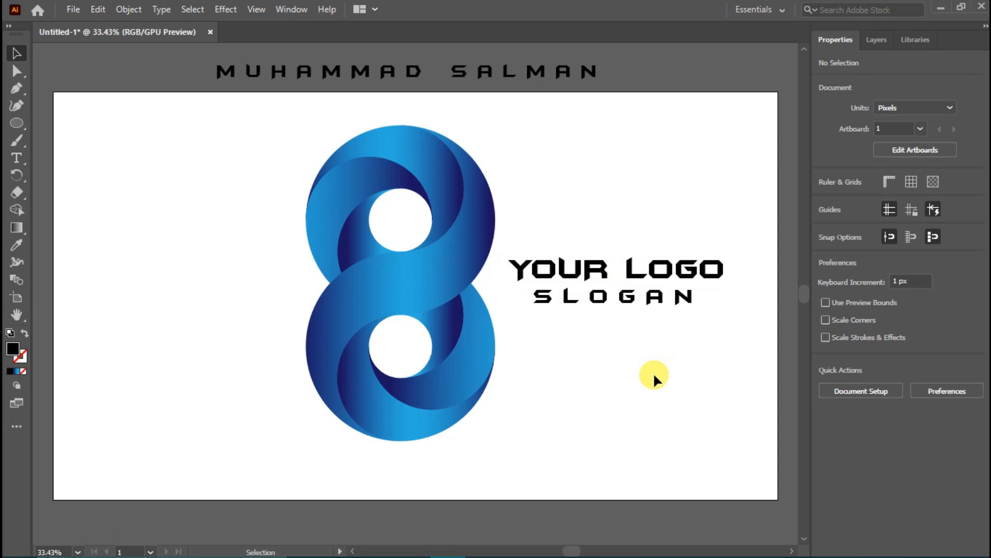